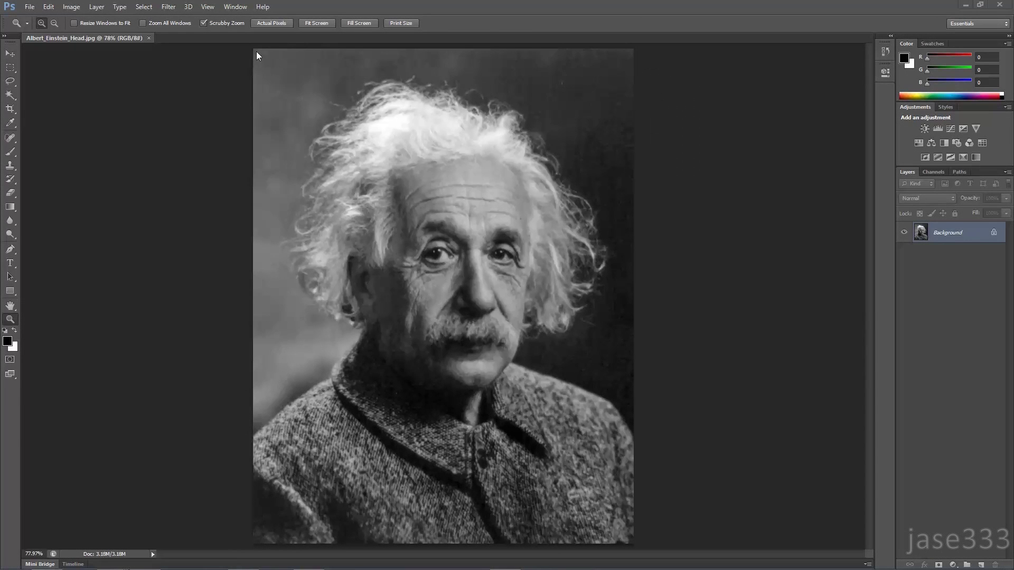
- Open Photoshop's Layer menu over the Einstein portrait
left_click(96, 7)
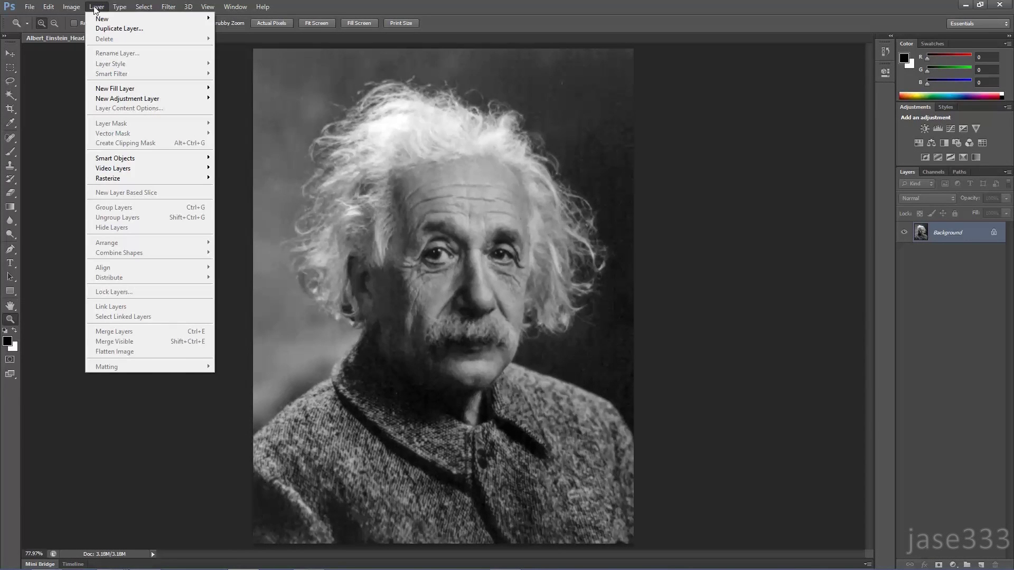
- Add a new empty layer named Layer 1 above the Background
mouse_move(110, 22)
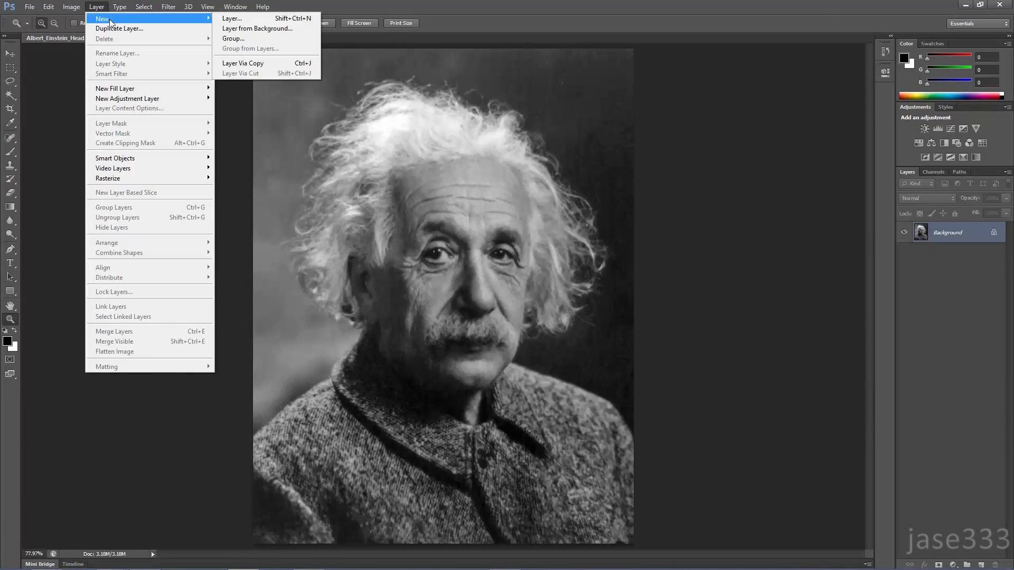
left_click(263, 20)
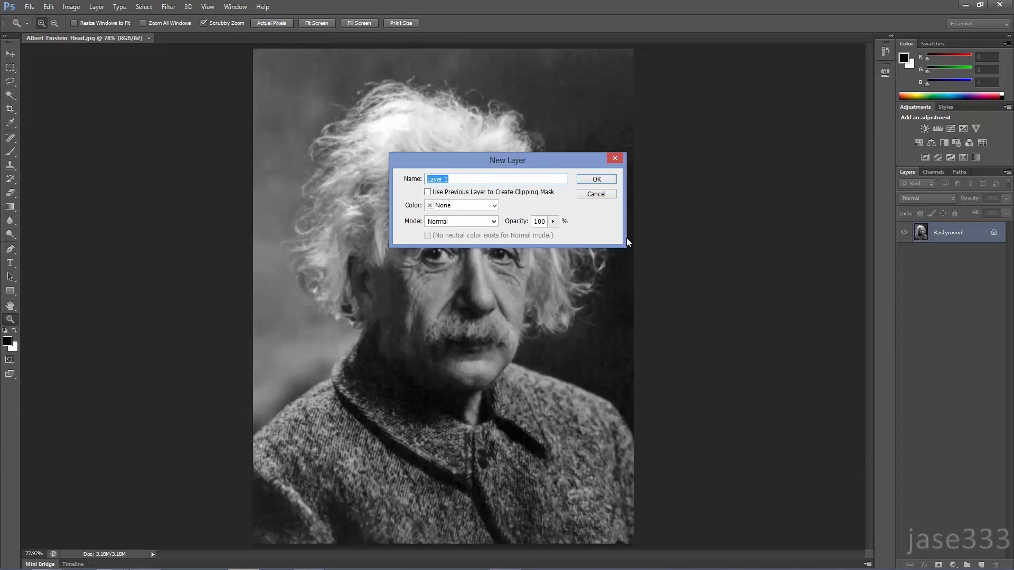
key("Return")
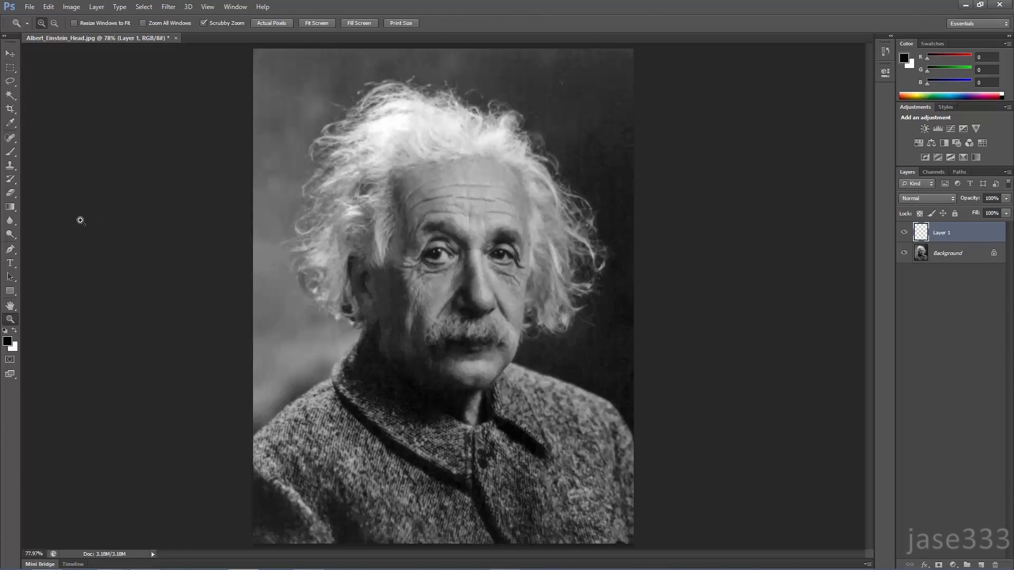
- Fill Layer 1 entirely with solid black using the Paint Bucket
left_click(11, 208)
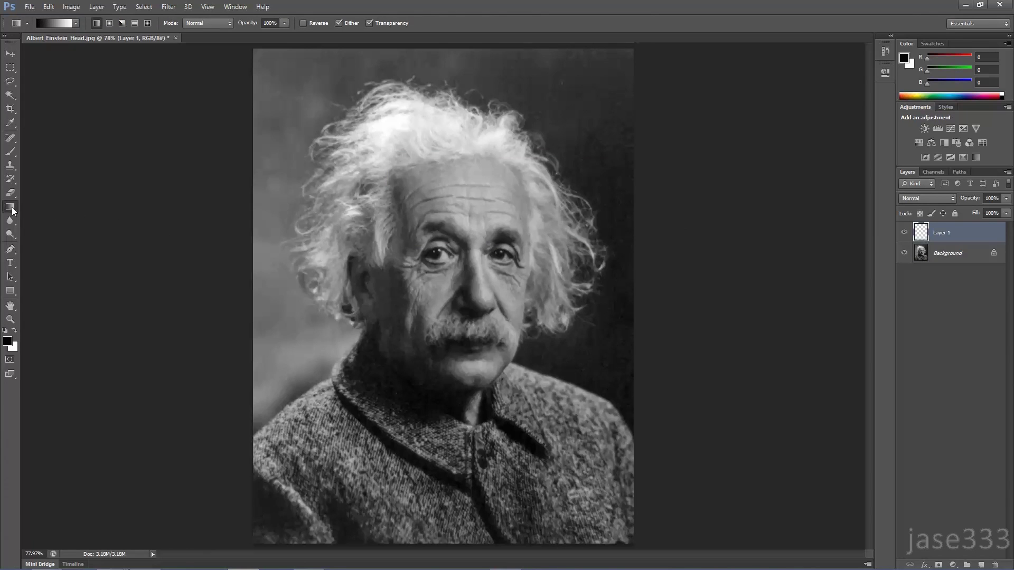
right_click(13, 211)
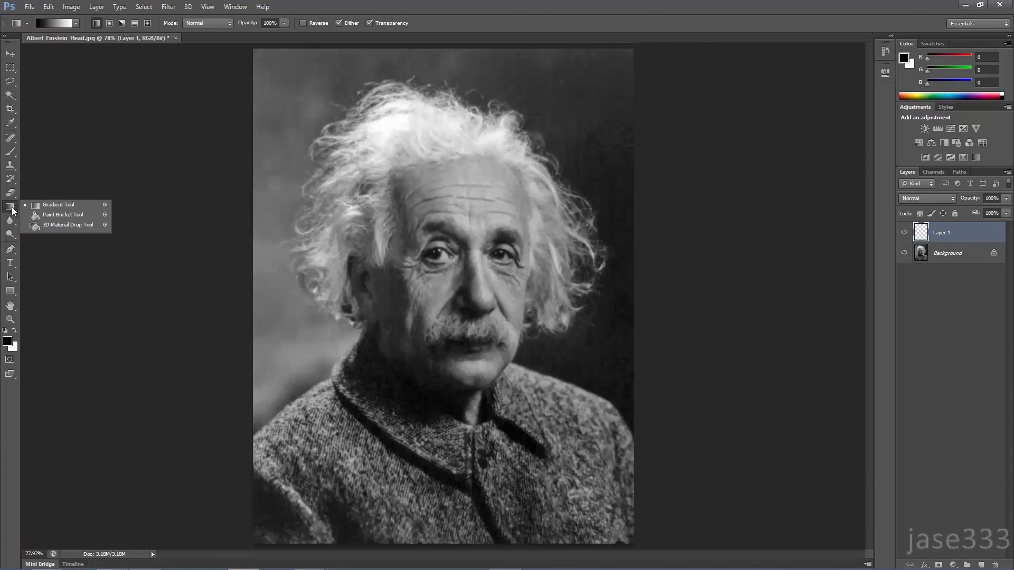
left_click(58, 217)
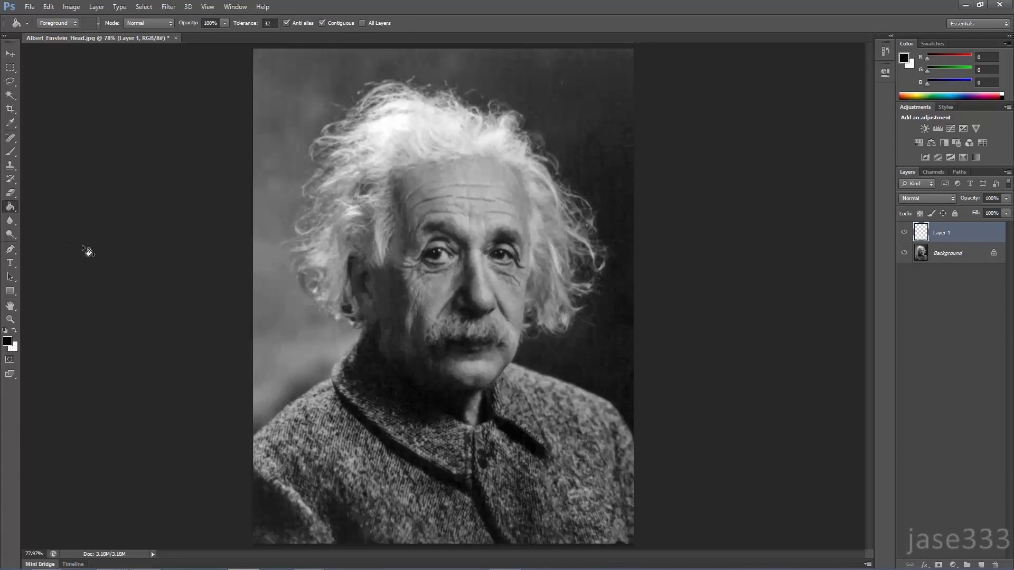
left_click(592, 186)
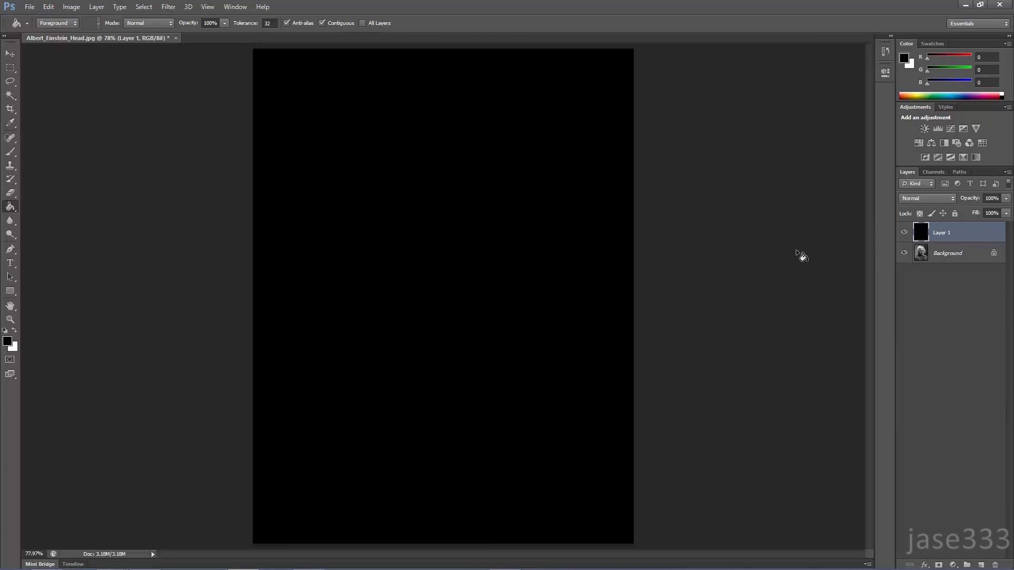
- Set Layer 1 to 70% opacity and choose the Brush at 15% opacity
left_click(996, 198)
type("70")
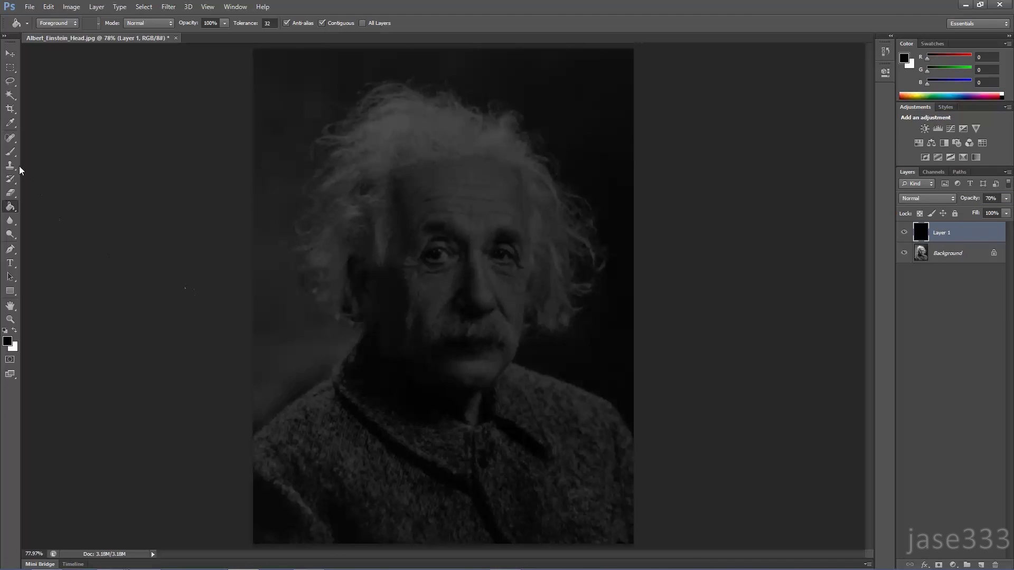
left_click(10, 152)
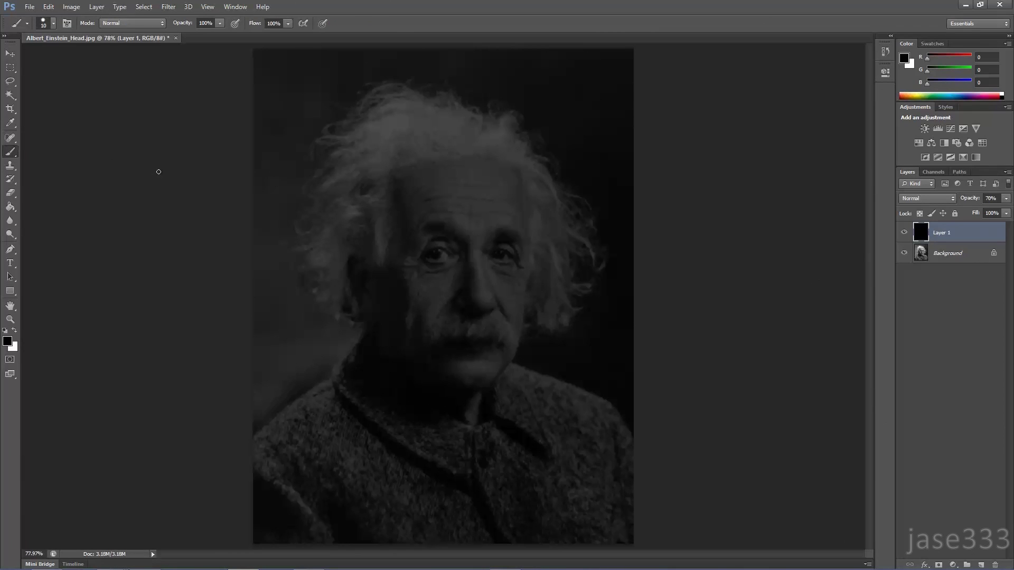
left_click(208, 22)
key("Return")
- Set the brush size to 100 px with white as the foreground colour
left_click(44, 24)
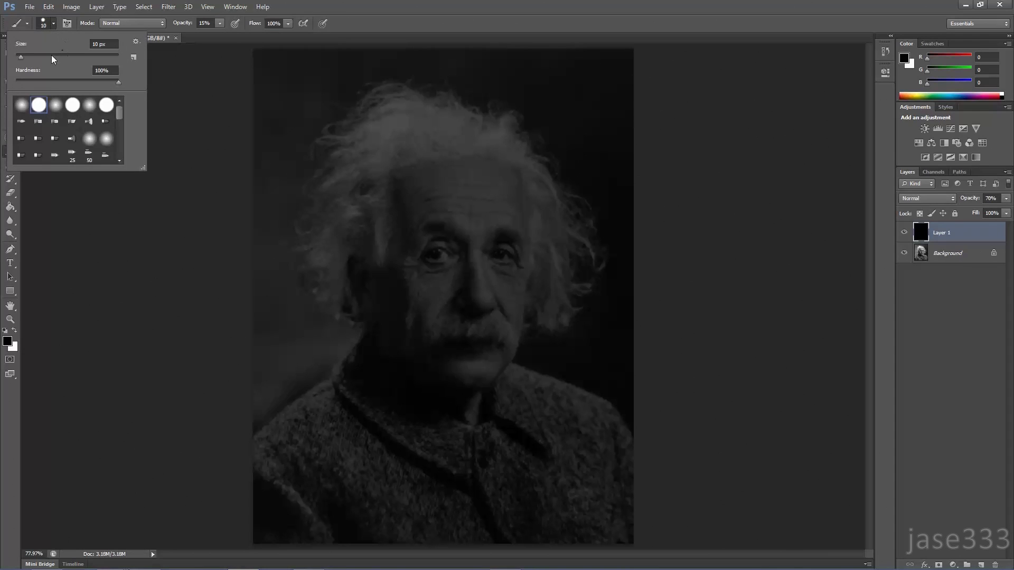
left_click_drag(21, 57, 24, 58)
left_click_drag(63, 57, 67, 57)
key("Return")
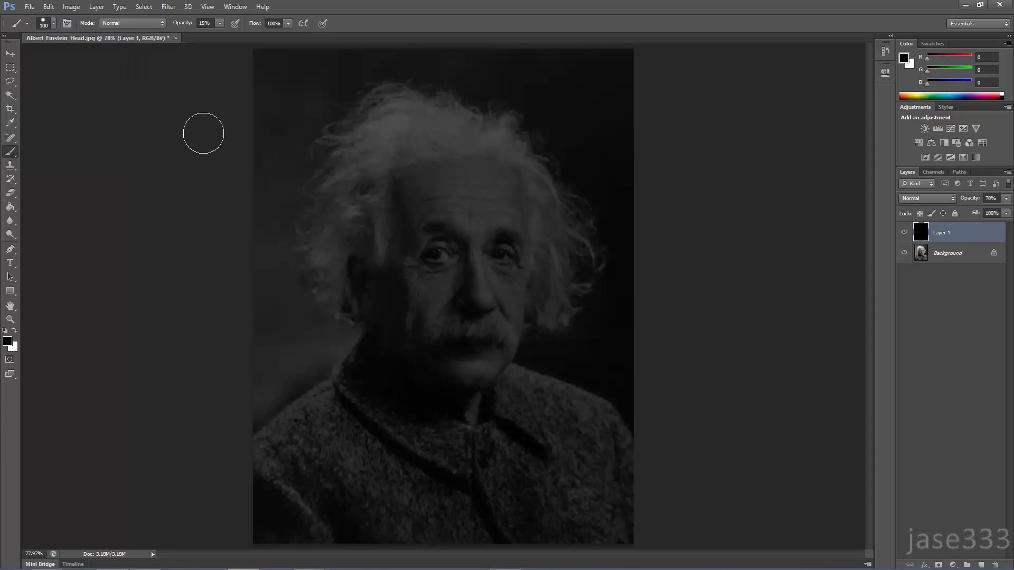
left_click(15, 329)
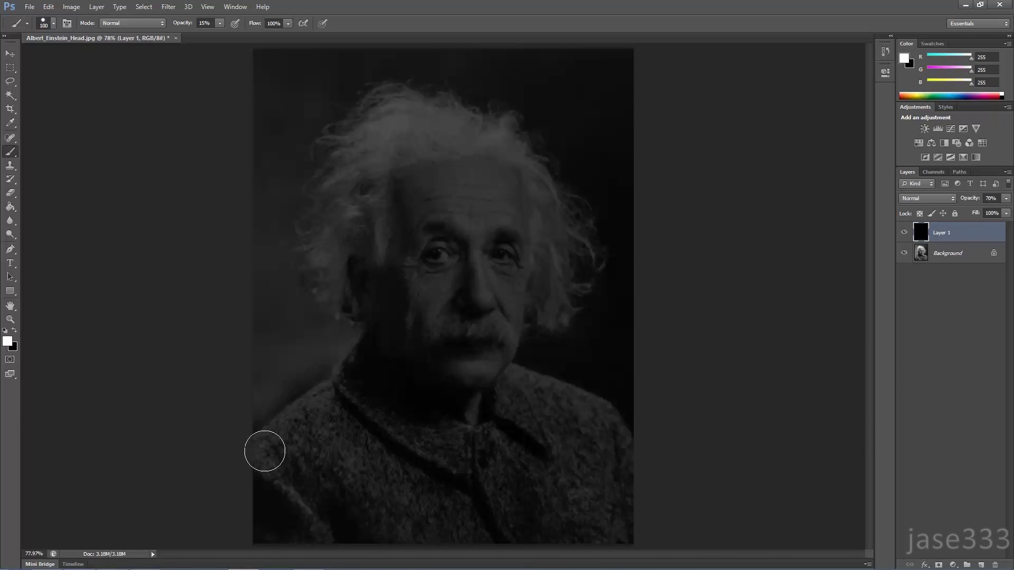
- Paint soft white strokes over the shoulder, hair edge and forehead on Layer 1
mouse_move(262, 452)
left_mouse_down()
mouse_move(347, 393)
mouse_move(381, 348)
mouse_move(374, 314)
mouse_move(333, 267)
mouse_move(329, 205)
mouse_move(353, 141)
mouse_move(398, 113)
mouse_move(526, 151)
mouse_move(566, 210)
mouse_move(580, 250)
mouse_move(555, 279)
mouse_move(555, 308)
mouse_move(512, 306)
mouse_move(499, 371)
mouse_move(569, 405)
mouse_move(620, 453)
mouse_move(438, 532)
mouse_move(275, 472)
mouse_move(292, 426)
mouse_move(347, 410)
mouse_move(336, 430)
mouse_move(397, 306)
mouse_move(313, 259)
mouse_move(379, 160)
mouse_move(544, 231)
mouse_move(470, 223)
mouse_move(512, 227)
mouse_move(356, 258)
mouse_move(419, 257)
mouse_move(452, 336)
mouse_move(521, 260)
mouse_move(367, 482)
mouse_move(445, 378)
mouse_move(542, 439)
mouse_move(571, 506)
mouse_move(467, 411)
mouse_move(459, 473)
left_mouse_up()
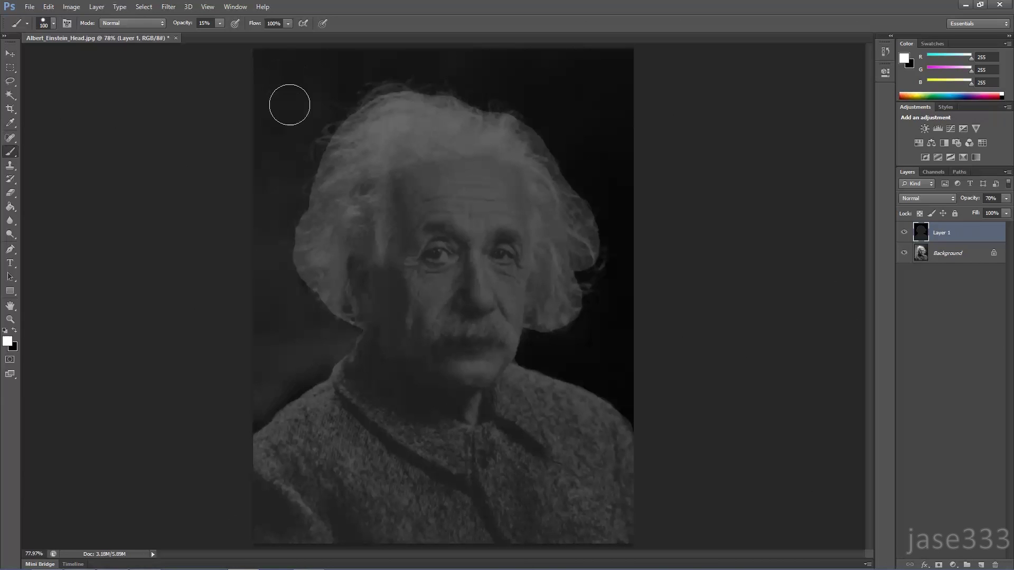
mouse_move(335, 248)
left_mouse_down()
mouse_move(404, 345)
mouse_move(445, 367)
mouse_move(484, 366)
mouse_move(518, 278)
mouse_move(526, 188)
mouse_move(482, 143)
mouse_move(409, 143)
mouse_move(334, 245)
mouse_move(352, 250)
mouse_move(394, 192)
mouse_move(503, 225)
mouse_move(515, 241)
mouse_move(427, 309)
mouse_move(410, 232)
mouse_move(451, 310)
mouse_move(384, 261)
mouse_move(335, 274)
mouse_move(363, 185)
mouse_move(428, 139)
mouse_move(372, 142)
mouse_move(537, 236)
mouse_move(548, 290)
left_mouse_up()
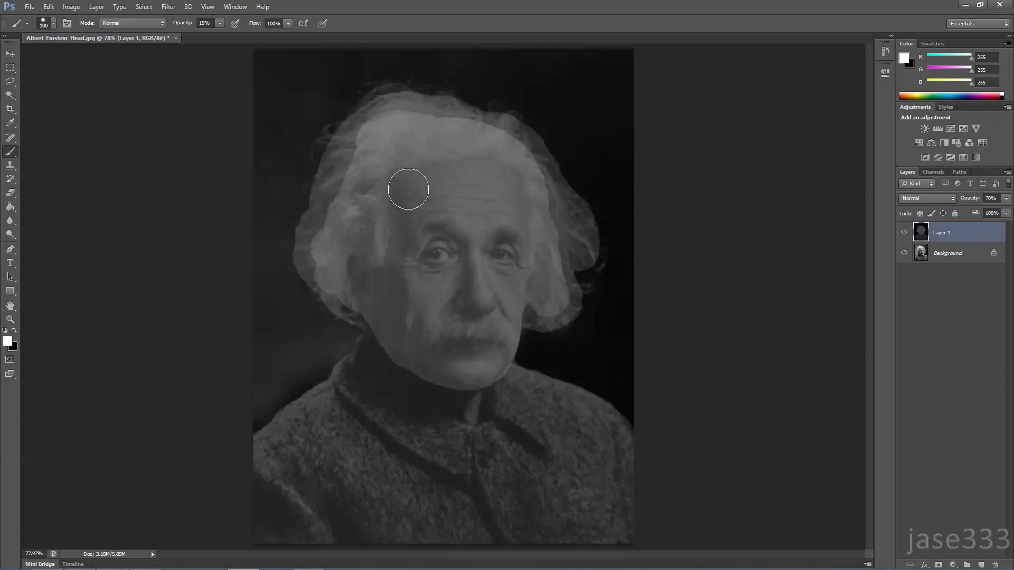
mouse_move(407, 184)
left_mouse_down()
mouse_move(492, 177)
mouse_move(513, 226)
mouse_move(498, 344)
mouse_move(475, 366)
mouse_move(439, 363)
mouse_move(398, 341)
mouse_move(394, 257)
mouse_move(441, 208)
mouse_move(402, 199)
mouse_move(396, 235)
mouse_move(482, 261)
mouse_move(419, 305)
mouse_move(479, 214)
left_mouse_up()
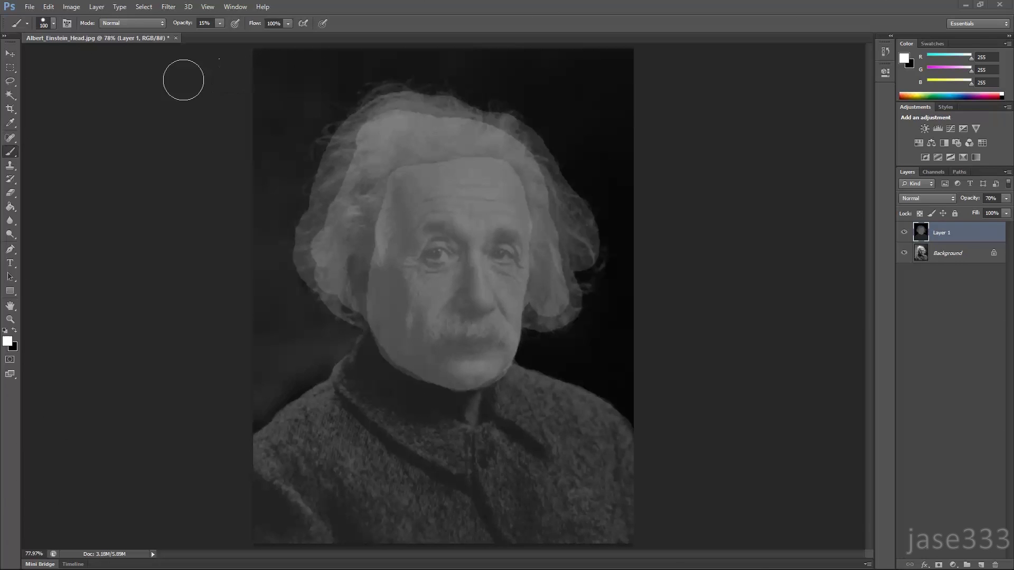
- Reduce the brush size to 92 px
left_click(53, 23)
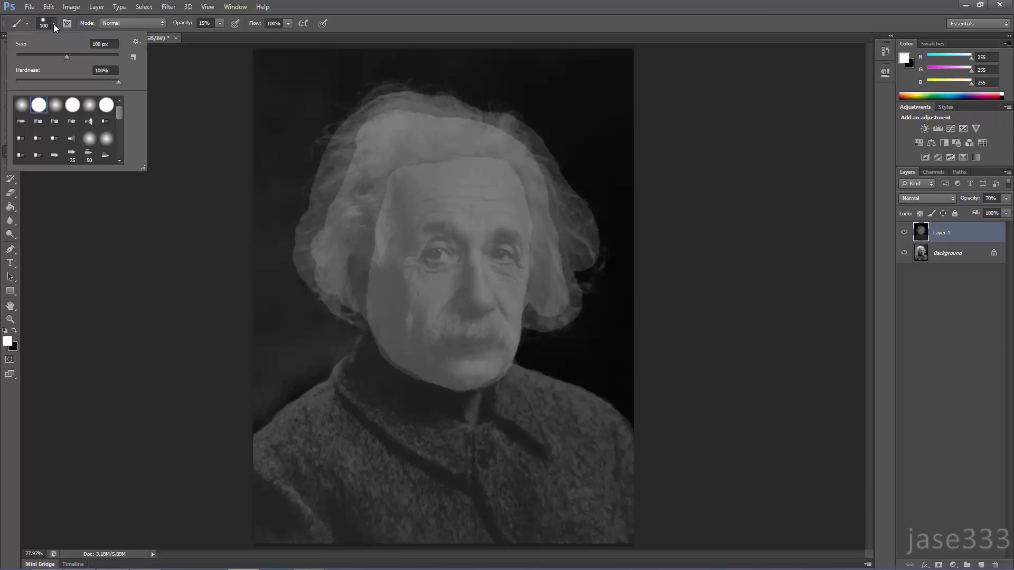
left_click_drag(65, 57, 62, 56)
left_click(419, 231)
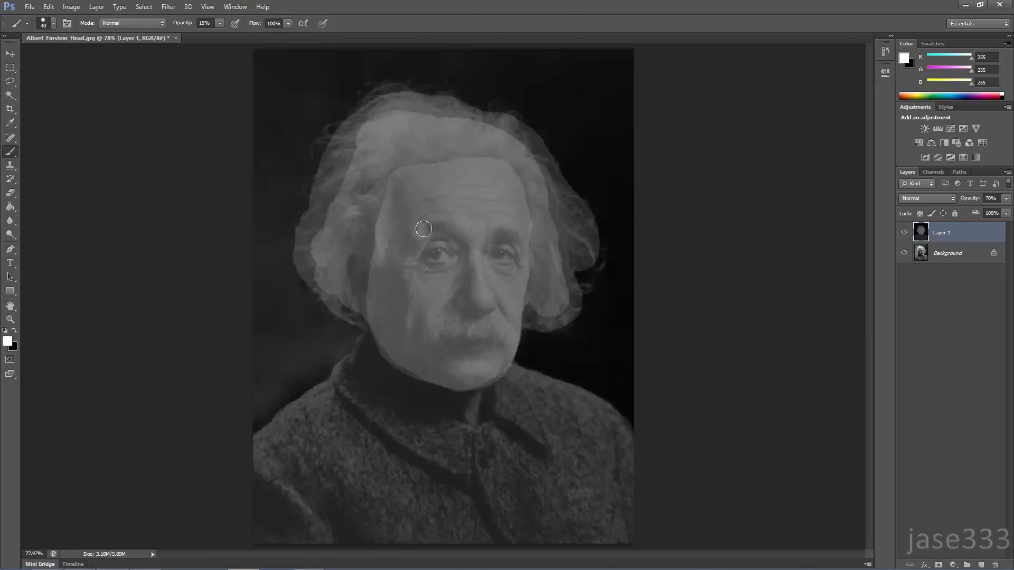
- Paint white over the eyebrow, chin and nose on Layer 1
mouse_move(444, 226)
left_mouse_down()
mouse_move(518, 237)
mouse_move(497, 227)
mouse_move(472, 236)
mouse_move(475, 279)
mouse_move(465, 298)
mouse_move(488, 305)
mouse_move(480, 278)
mouse_move(472, 300)
mouse_move(473, 246)
mouse_move(431, 340)
mouse_move(449, 326)
mouse_move(500, 332)
mouse_move(437, 337)
mouse_move(414, 292)
mouse_move(428, 285)
mouse_move(408, 289)
mouse_move(505, 300)
mouse_move(514, 283)
left_mouse_up()
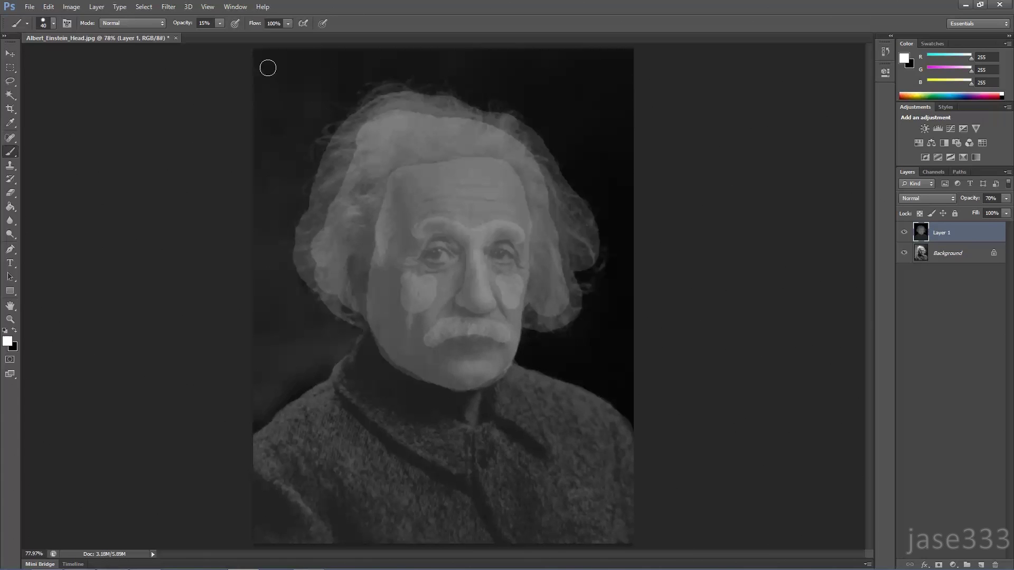
left_click_drag(449, 373, 478, 366)
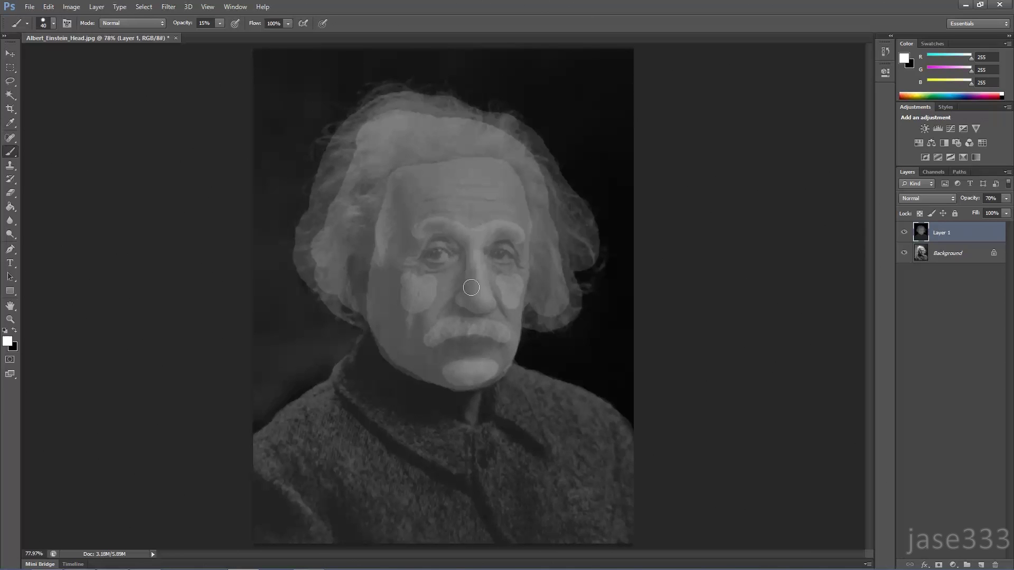
mouse_move(476, 286)
left_mouse_down()
mouse_move(482, 305)
mouse_move(478, 289)
left_mouse_up()
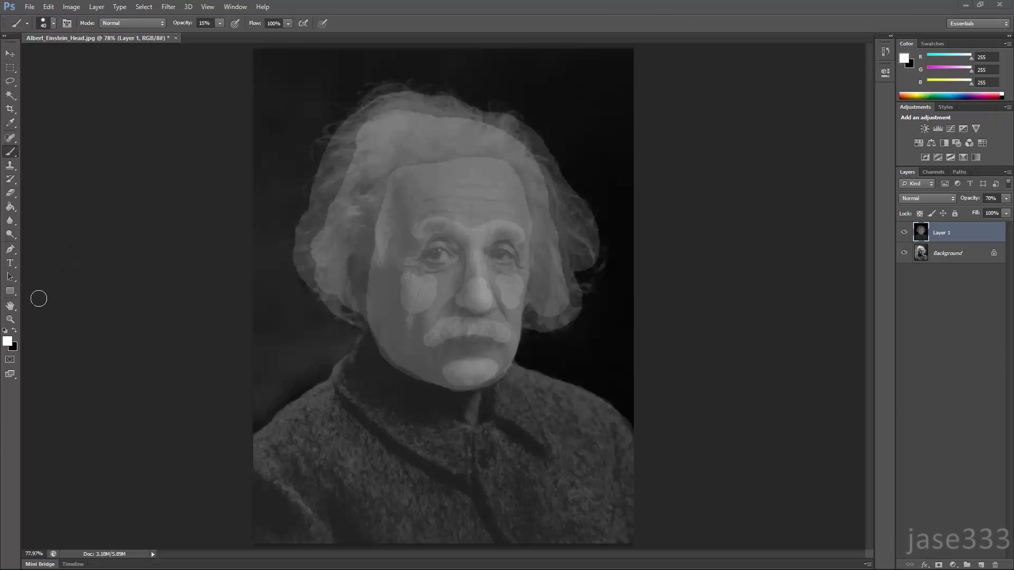
- Darken around both eyes with black strokes and return Layer 1 to 100% opacity
left_click(15, 331)
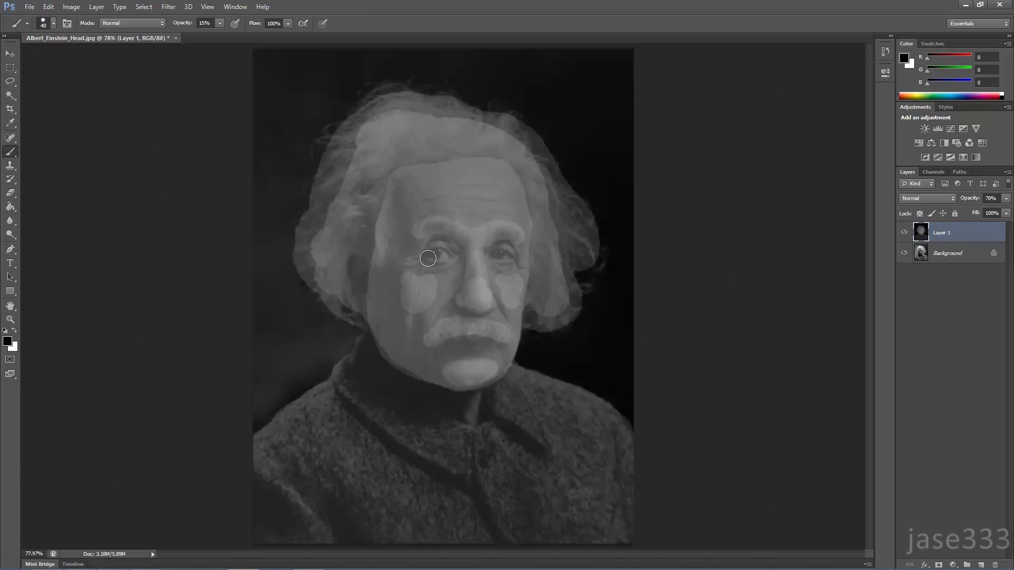
mouse_move(429, 258)
left_mouse_down()
mouse_move(445, 253)
mouse_move(436, 259)
left_mouse_up()
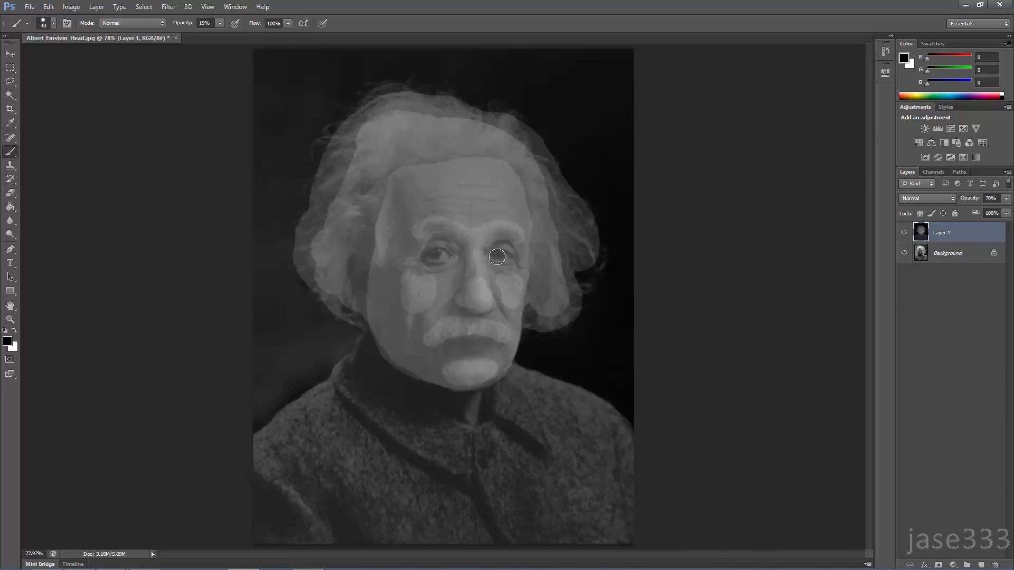
left_click_drag(497, 257, 503, 260)
left_click(1007, 199)
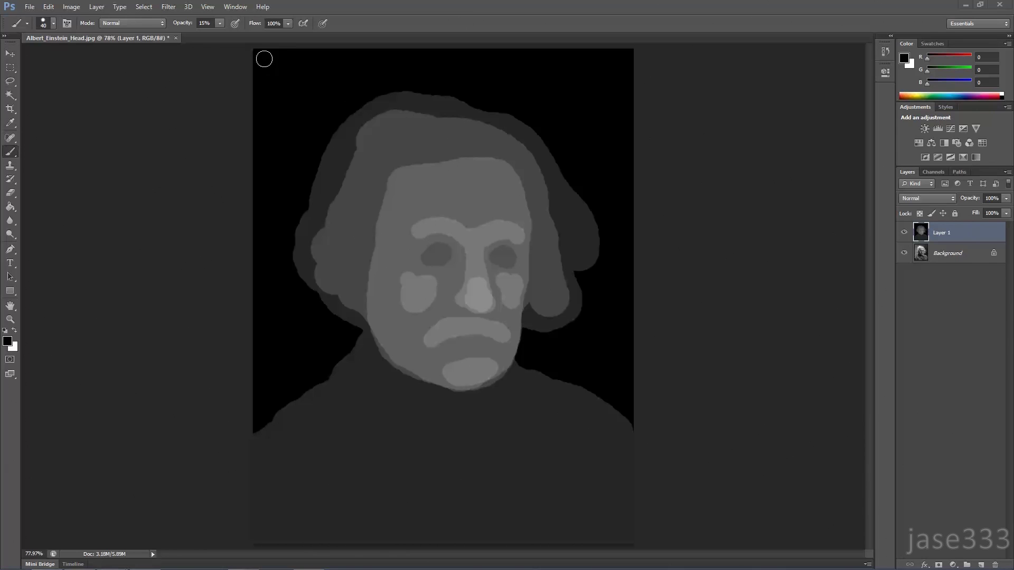
left_click(169, 7)
- Apply a Gaussian Blur with 5.5-pixel radius to the depth map on Layer 1
mouse_move(253, 113)
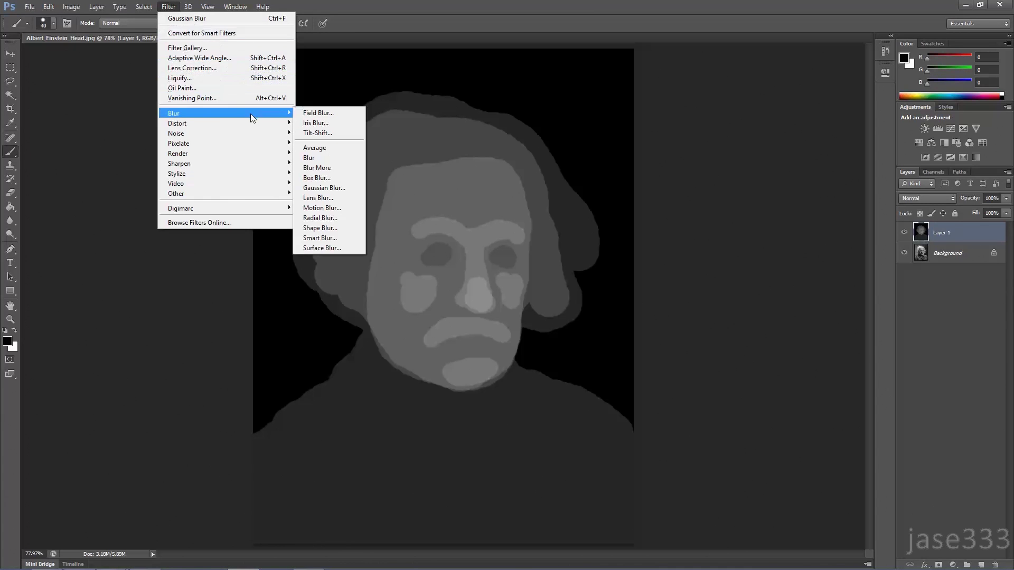
left_click(354, 190)
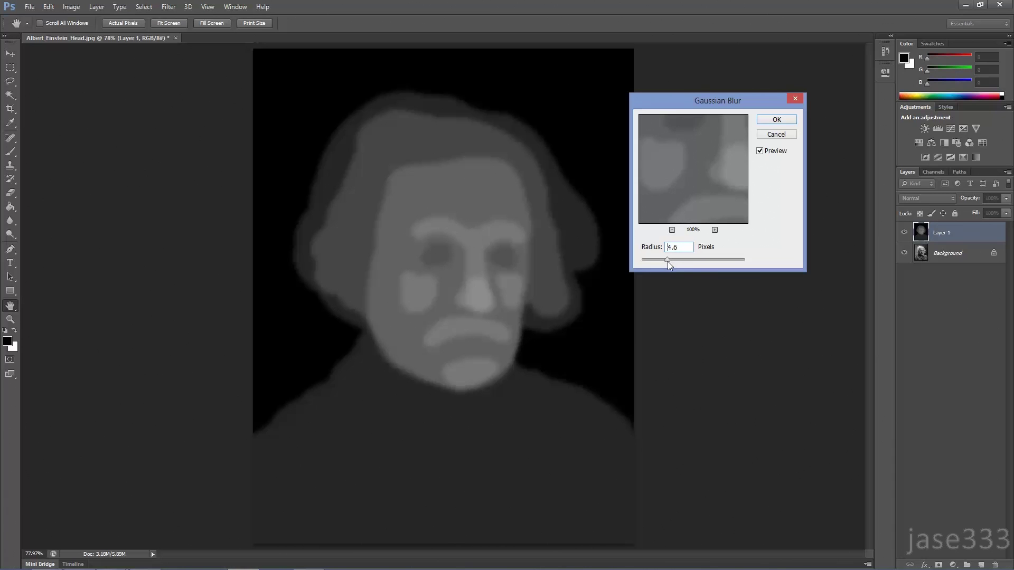
left_click(671, 262)
left_click(794, 120)
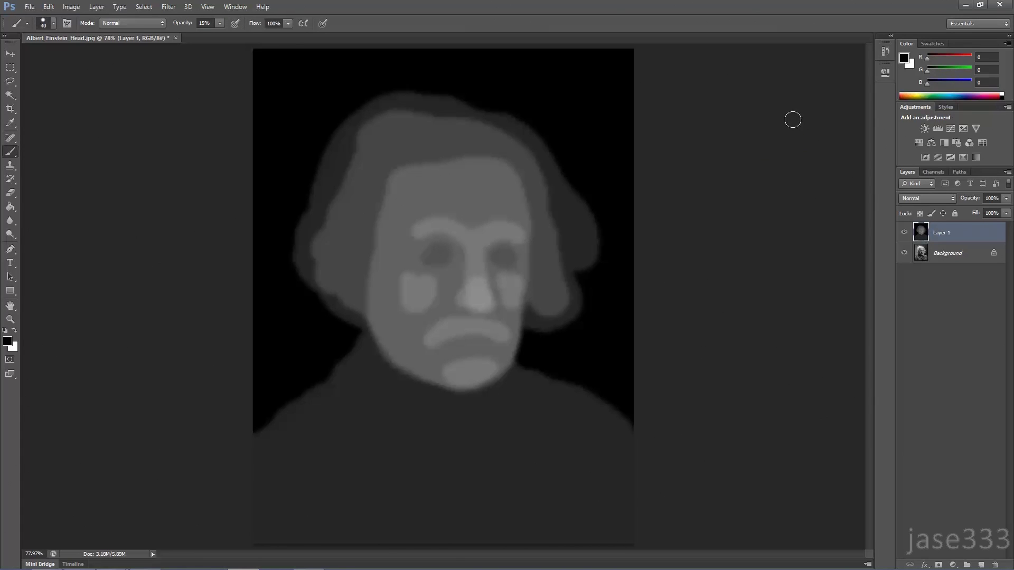
- Save the layered document as Albert_Einstein_Head.psd
left_click(30, 7)
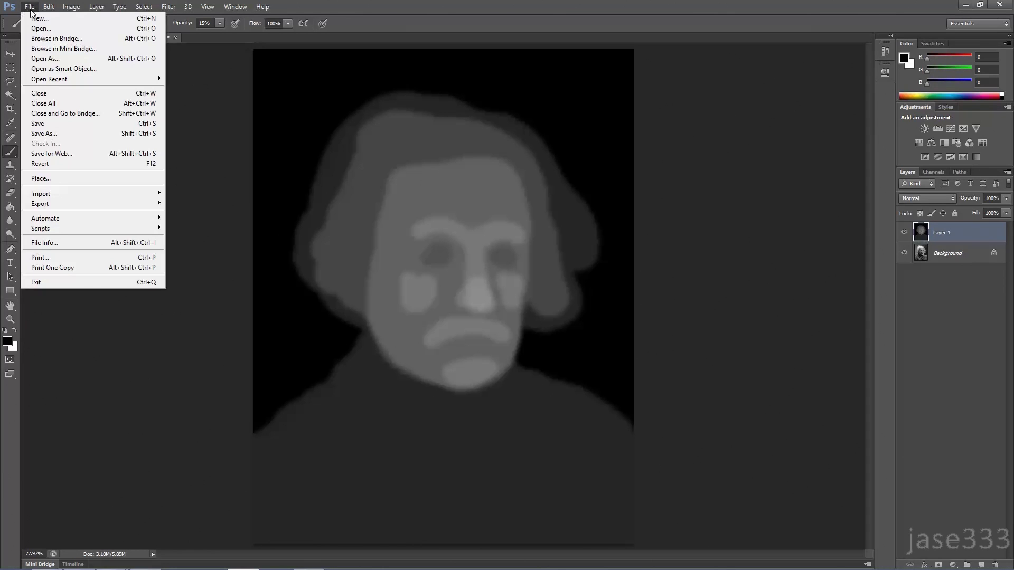
left_click(78, 134)
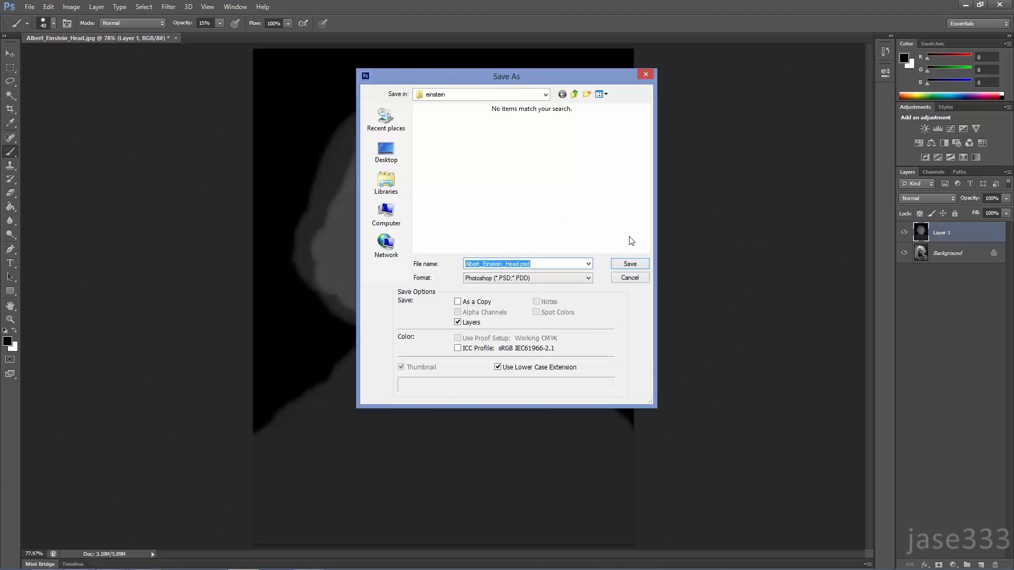
left_click(634, 265)
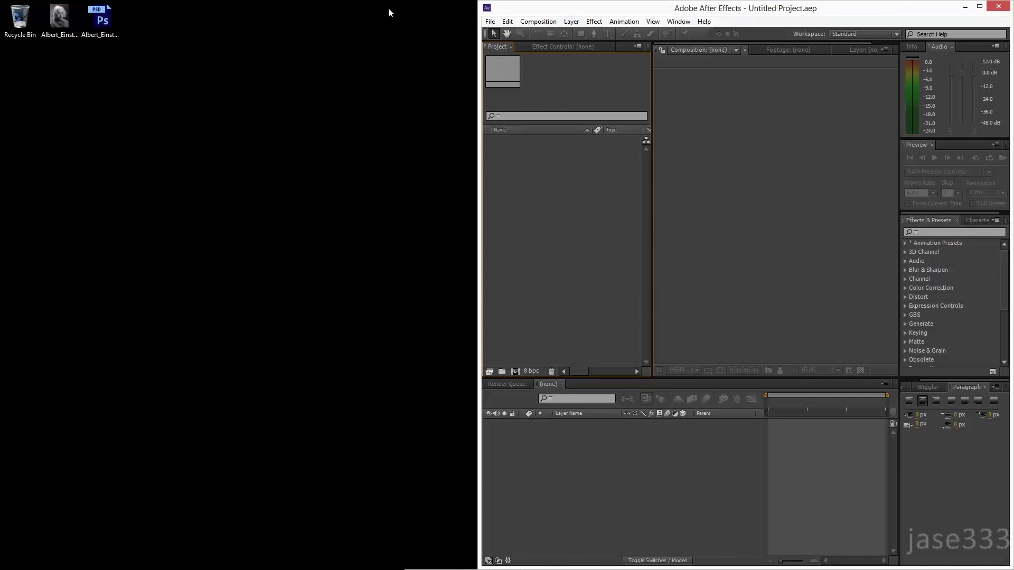
- Import Albert_Einstein_Head.psd as Composition - Retain Layer Sizes with merged layer styles
left_click(105, 18)
left_click_drag(106, 17, 562, 218)
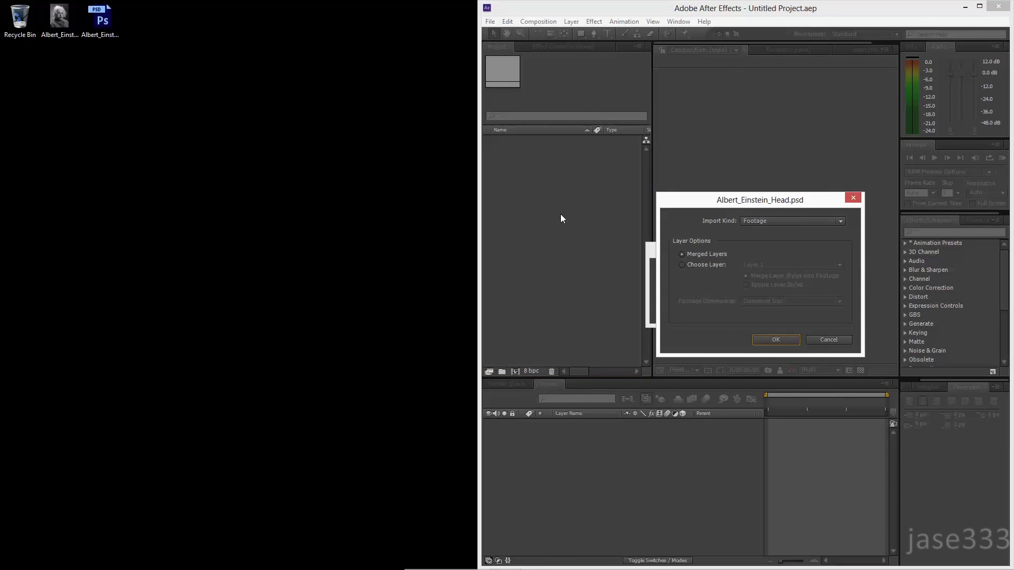
left_click(827, 223)
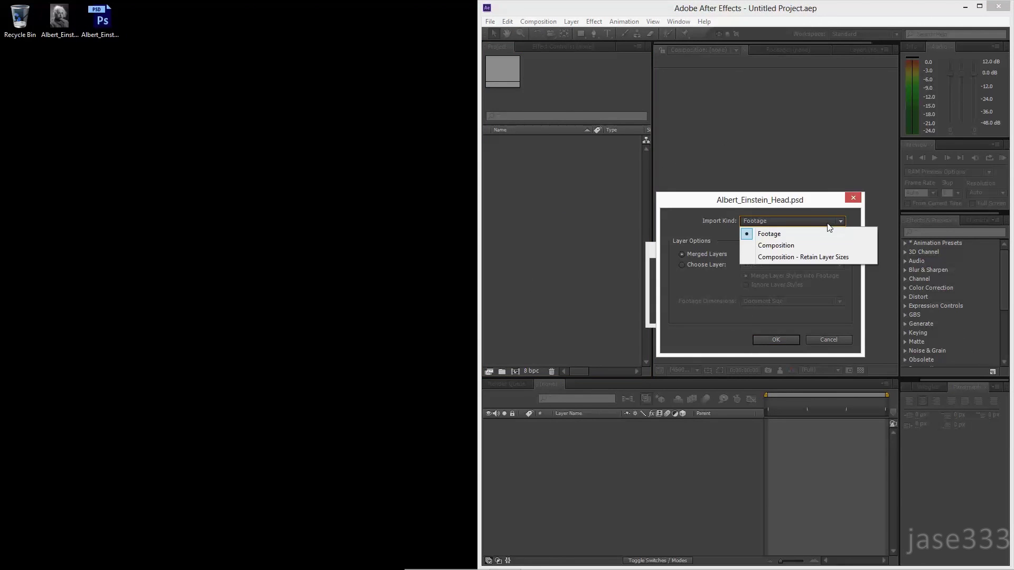
left_click(863, 257)
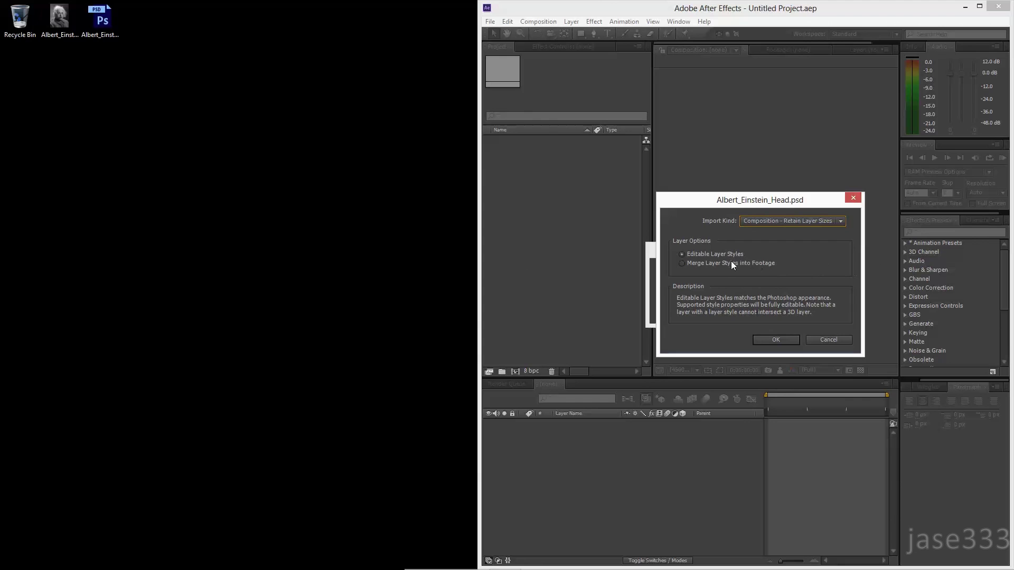
left_click(731, 261)
left_click(787, 342)
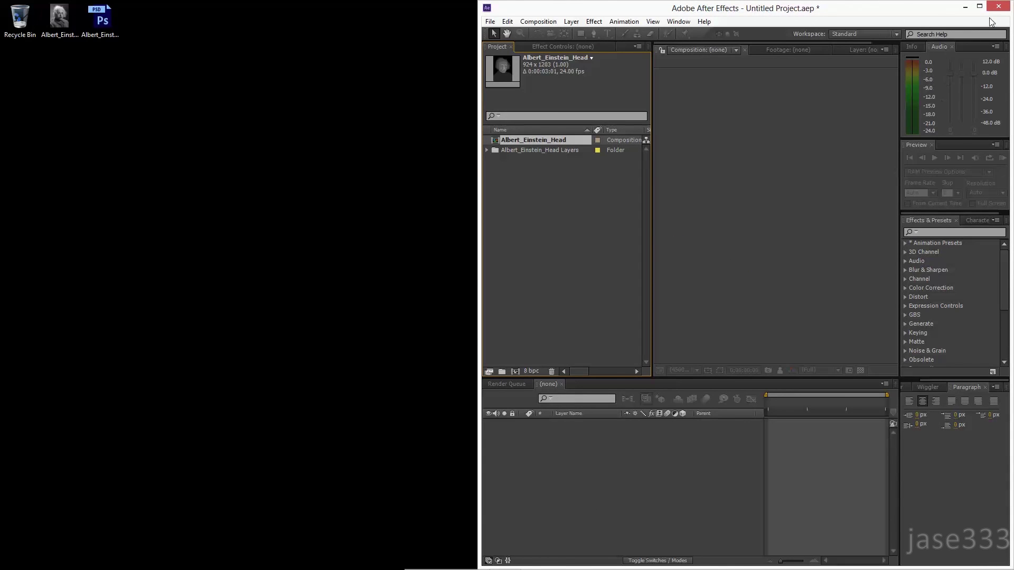
- Open the Albert_Einstein_Head composition and rename Layer 1 to Map
left_click(980, 6)
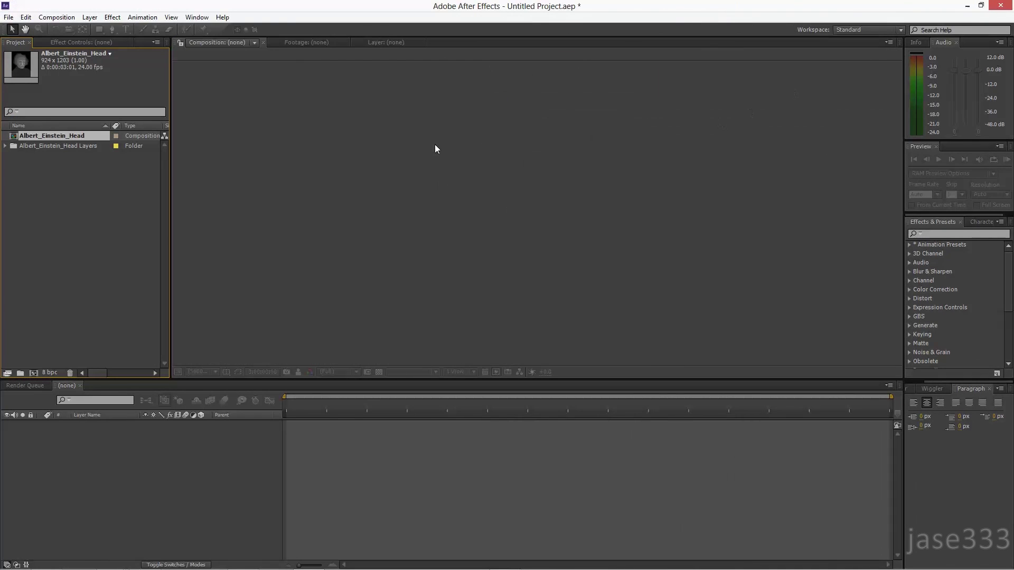
double_click(60, 135)
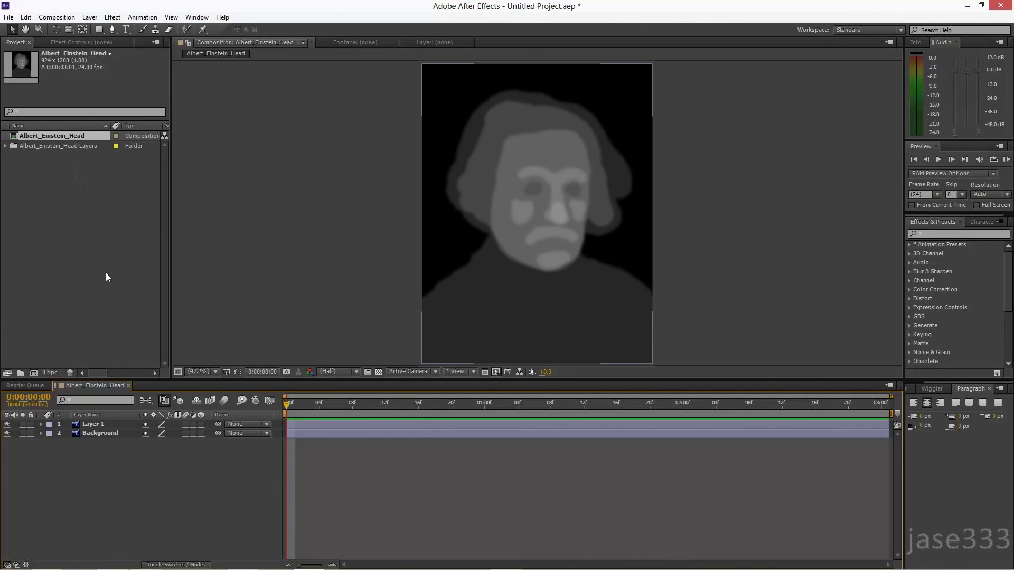
right_click(115, 424)
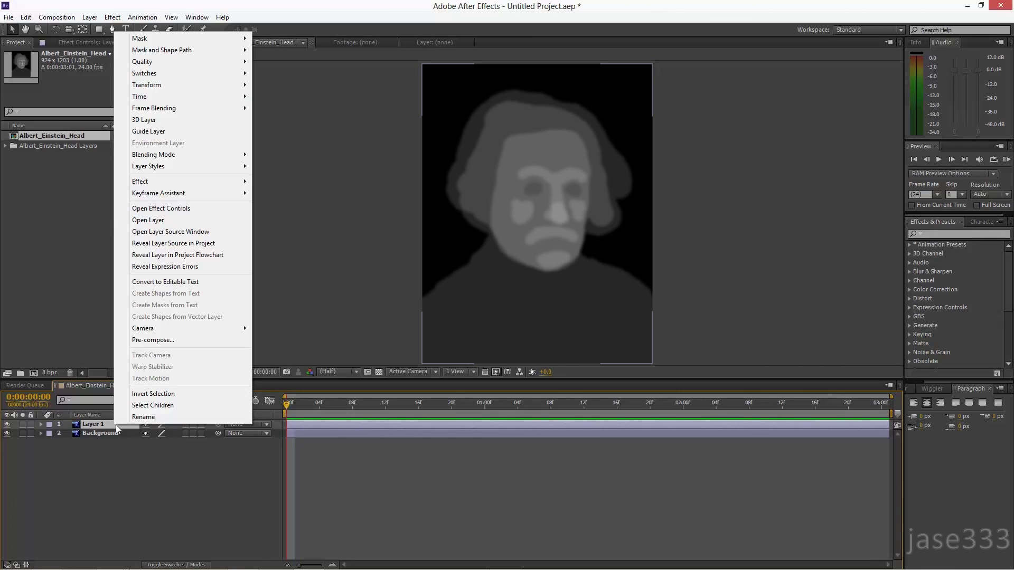
left_click(143, 417)
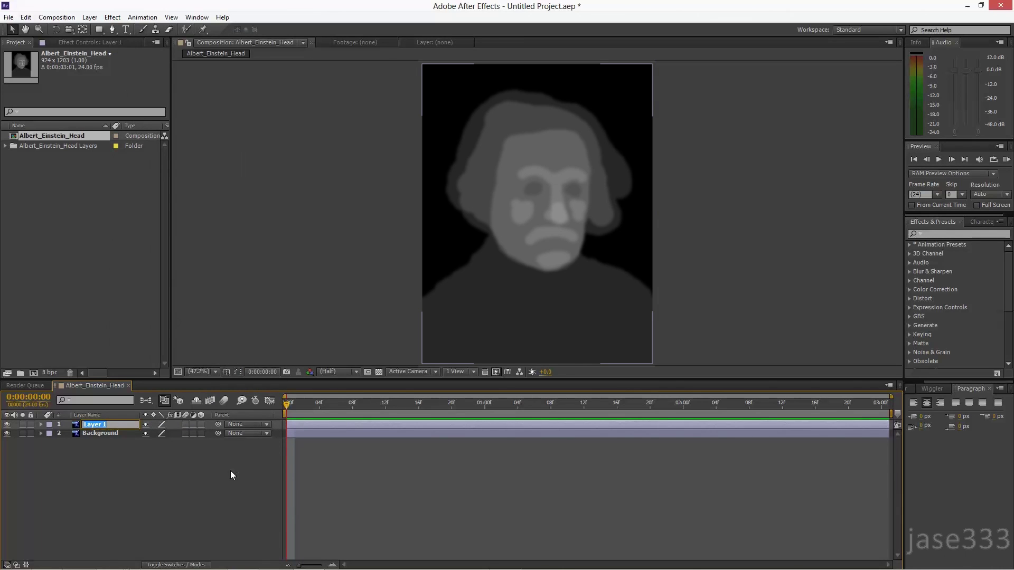
type("Map")
key("Return")
- Rename the Background layer to Main and hide the Map layer
right_click(95, 434)
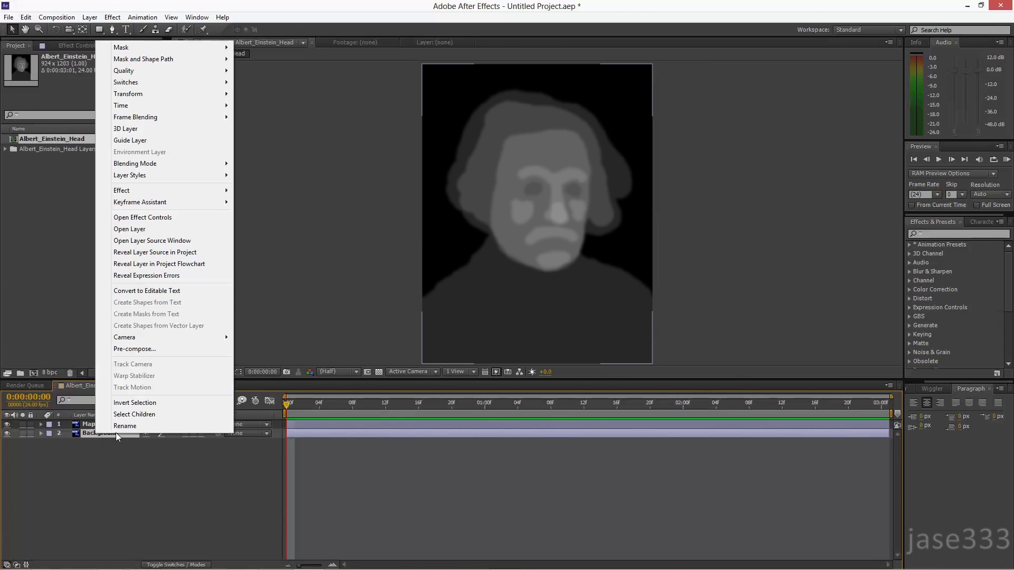
left_click(119, 433)
type("Main")
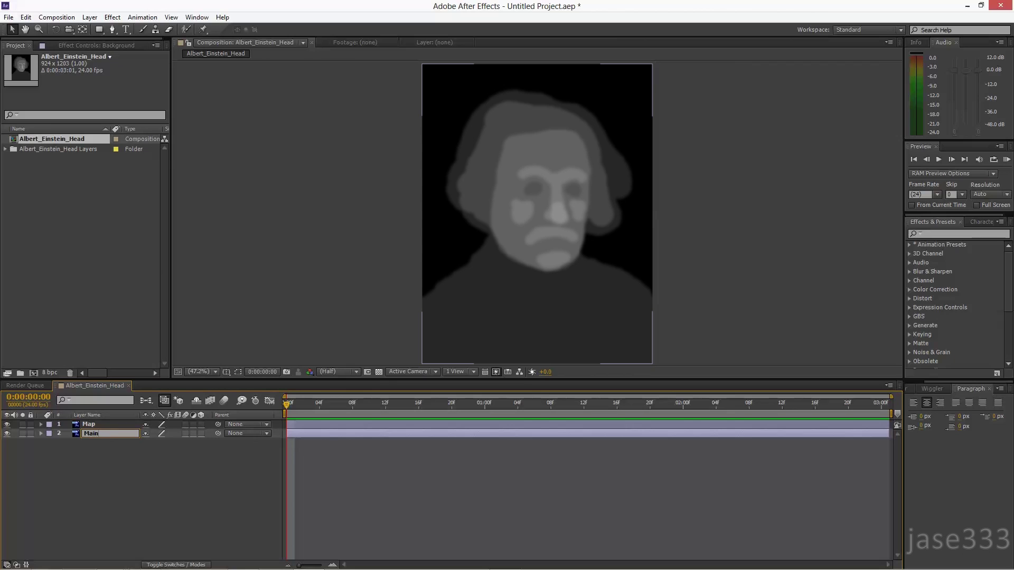
key("Return")
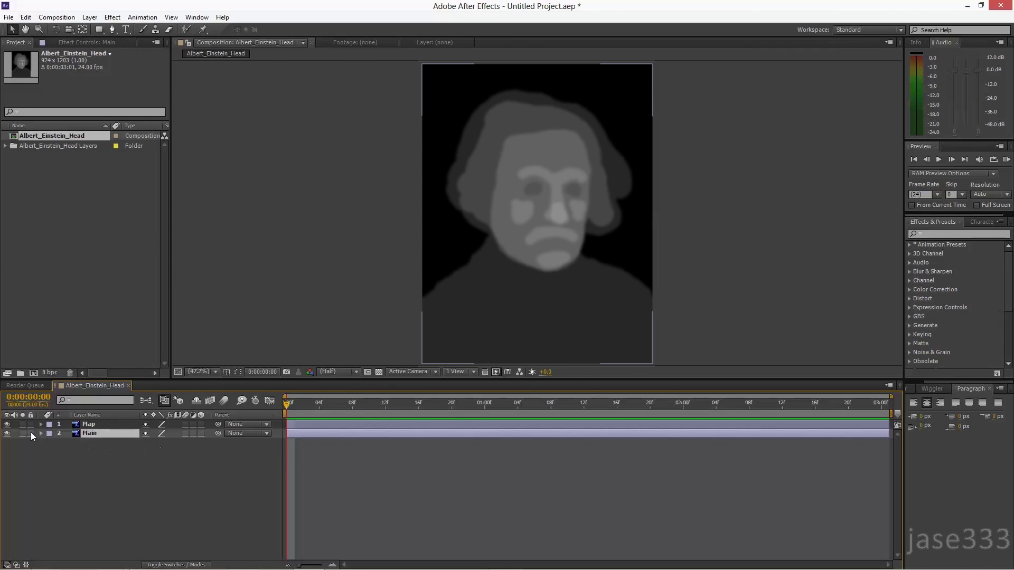
left_click(7, 425)
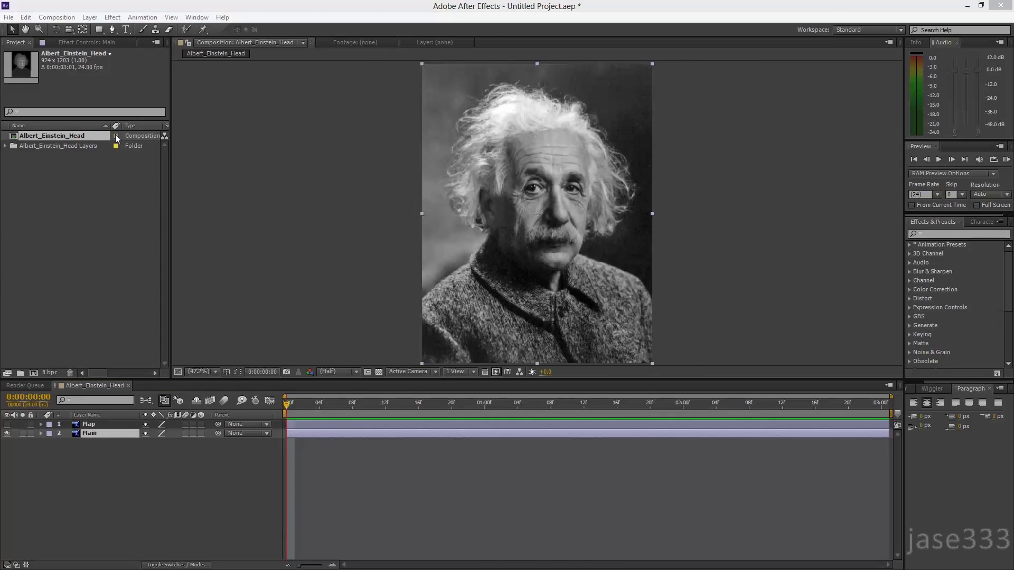
- Search the effects list for 'displacement map' and apply it to the Main layer
left_click(950, 233)
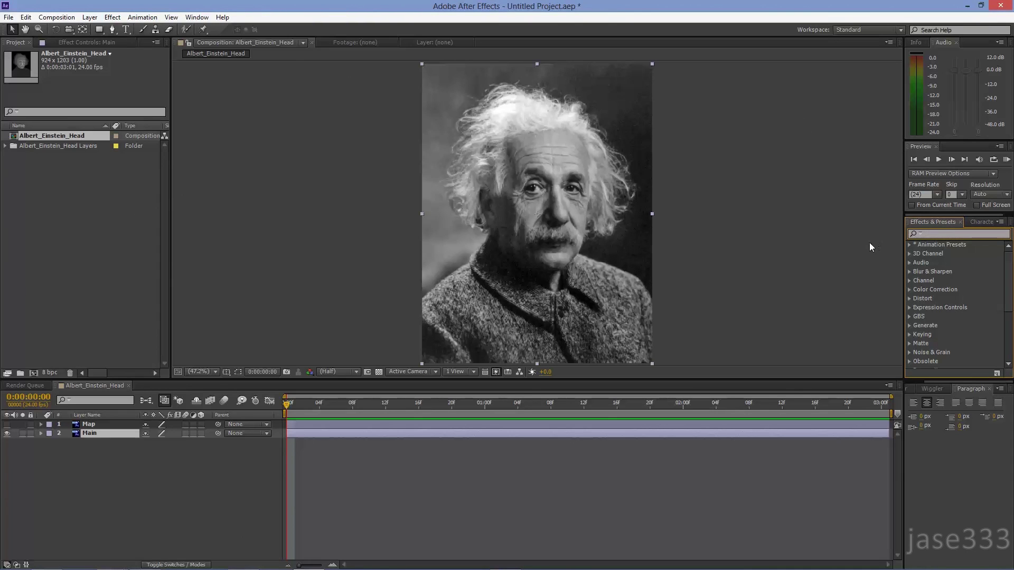
type("dis")
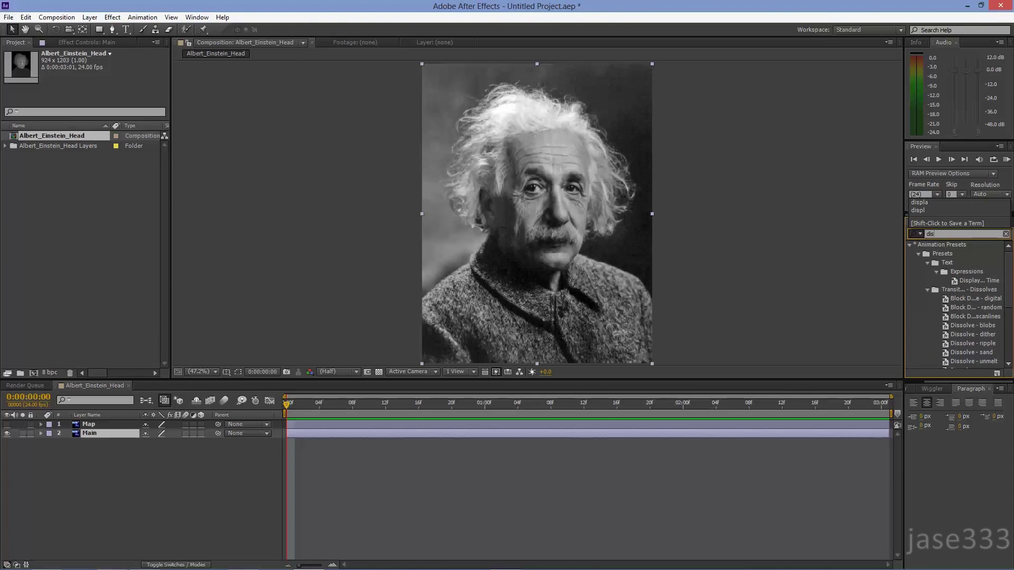
type("placem")
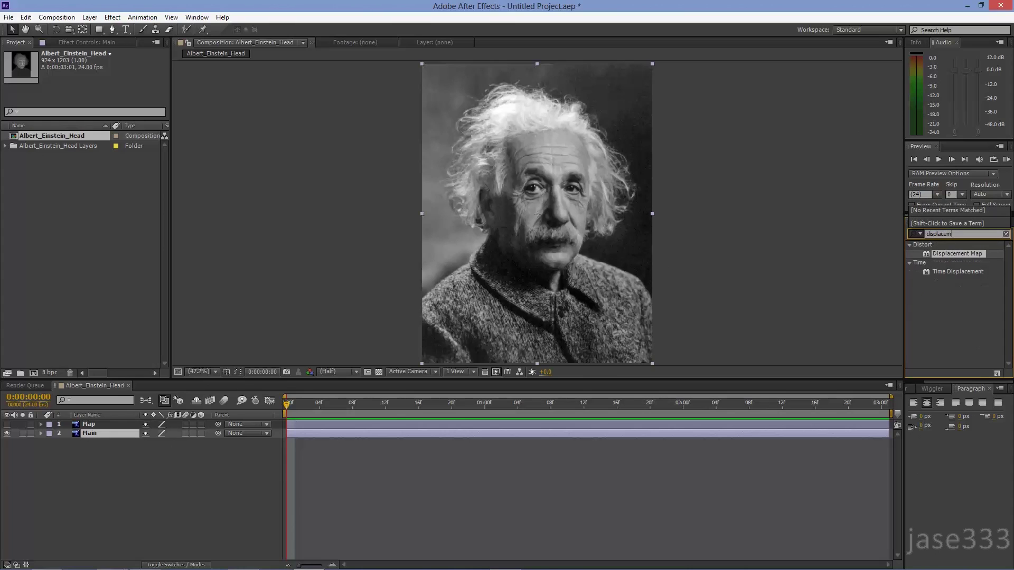
type("ent map")
left_click_drag(956, 254, 97, 436)
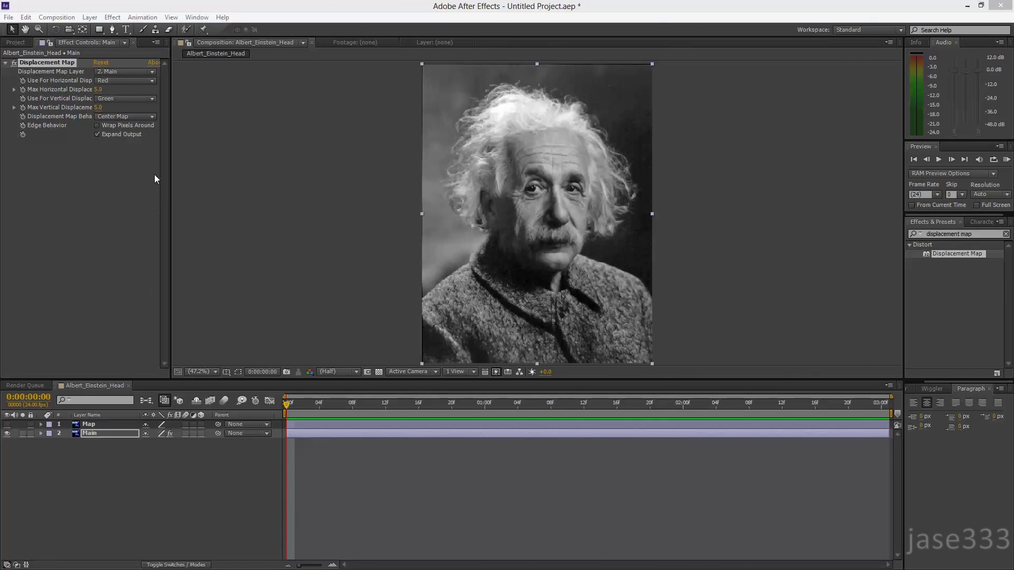
- Set Displacement Map Layer to 1. Map and both horizontal and vertical channels to Luminance
left_click(131, 71)
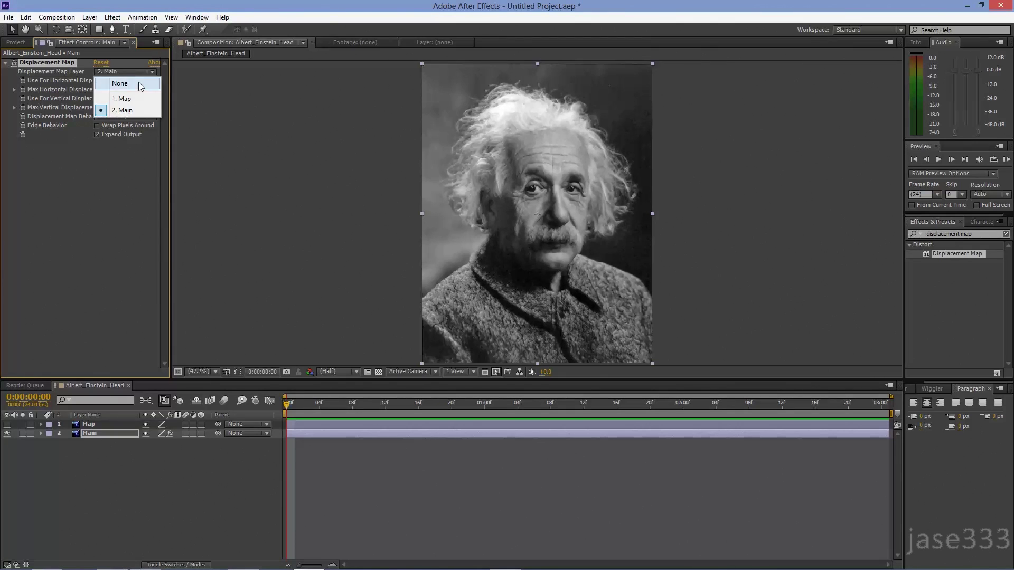
left_click(149, 102)
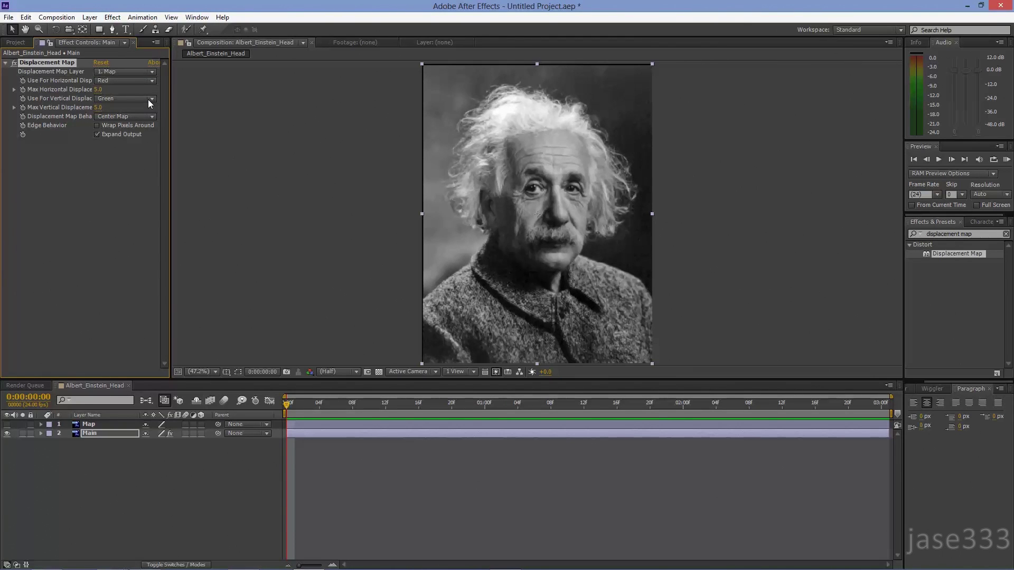
left_click(145, 83)
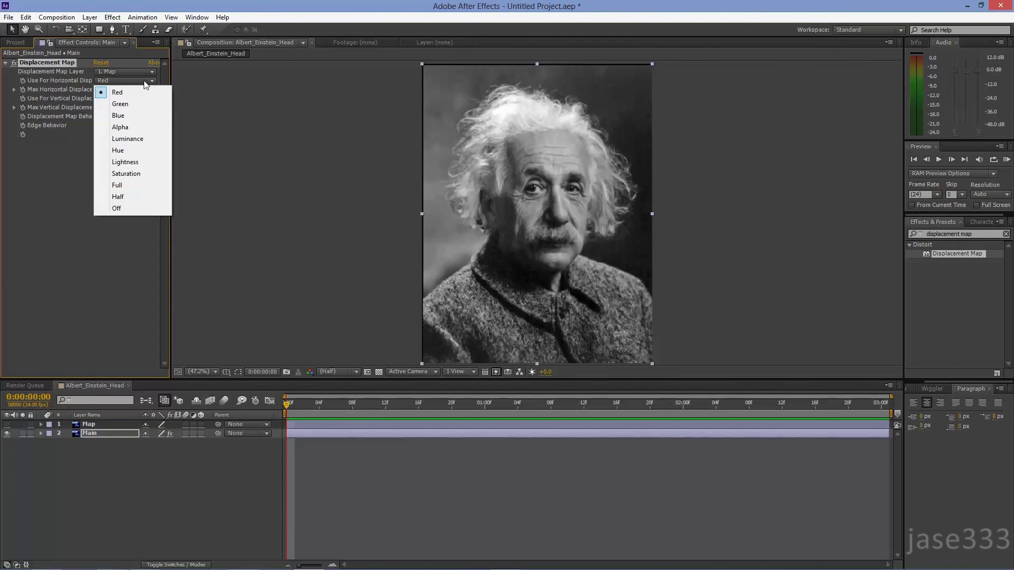
left_click(146, 138)
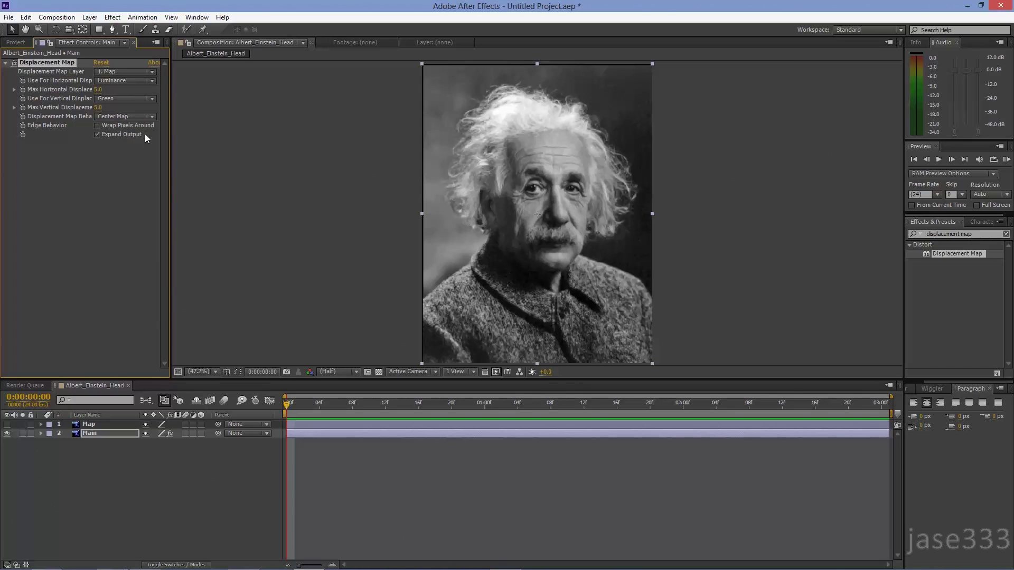
left_click(146, 100)
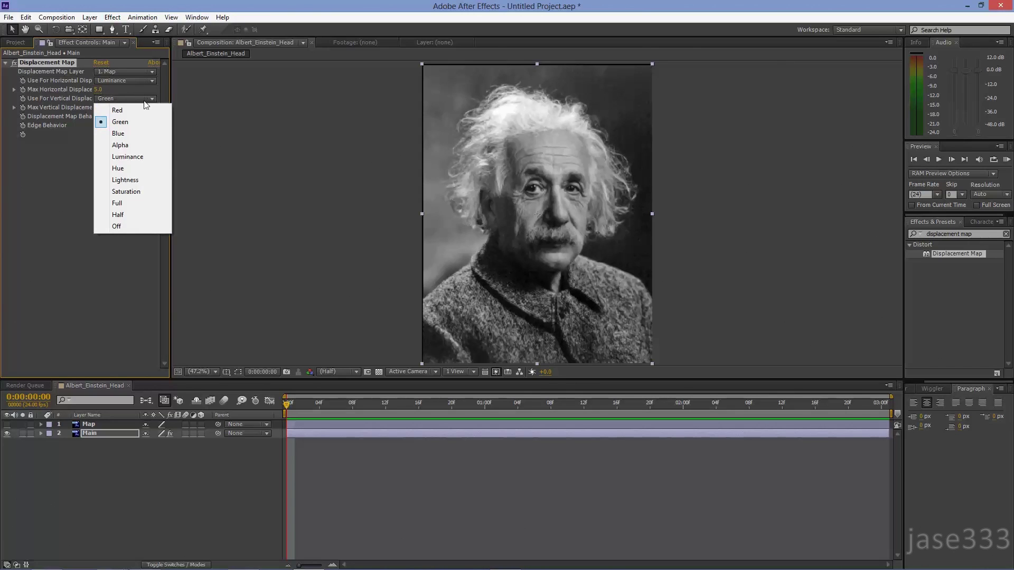
left_click(153, 157)
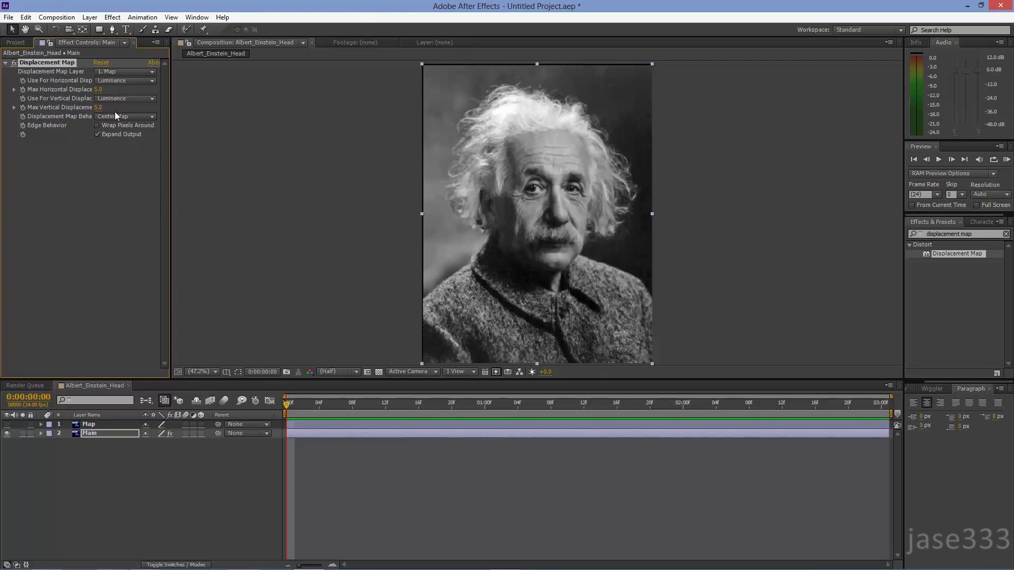
- After a trial warp, set Max Horizontal and Max Vertical Displacement both to 0
left_click_drag(98, 91, 98, 156)
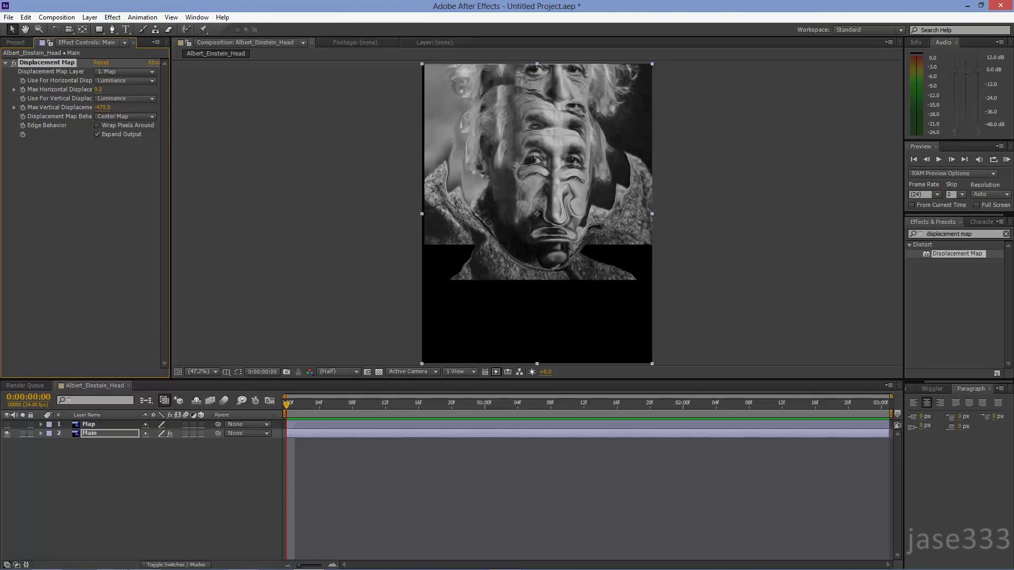
left_click(98, 89)
type("0")
left_click(101, 108)
type("0")
key("Return")
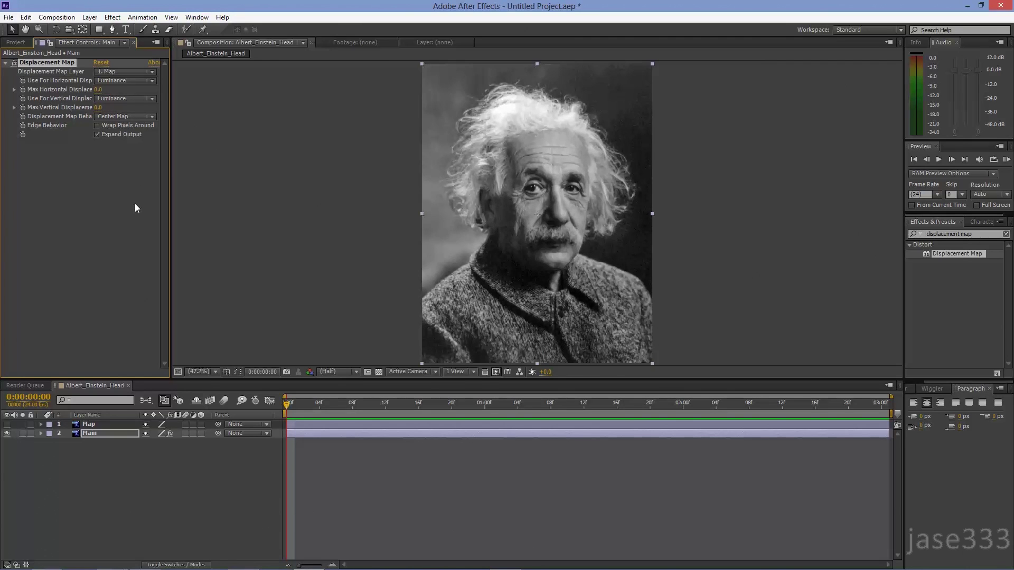
left_click(165, 365)
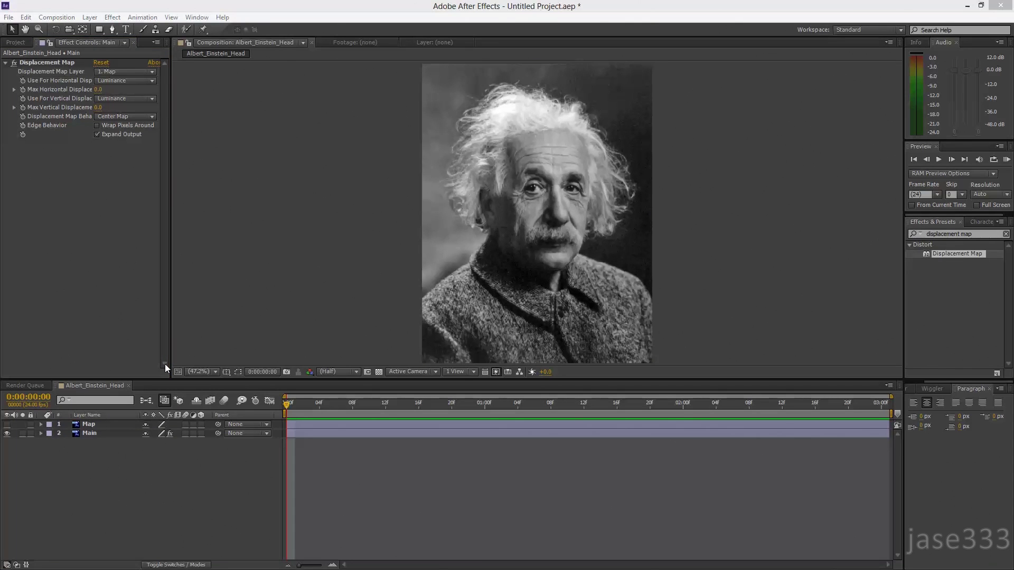
- Expand Main > Effects > Displacement Map in the timeline
left_click(41, 434)
left_click(50, 442)
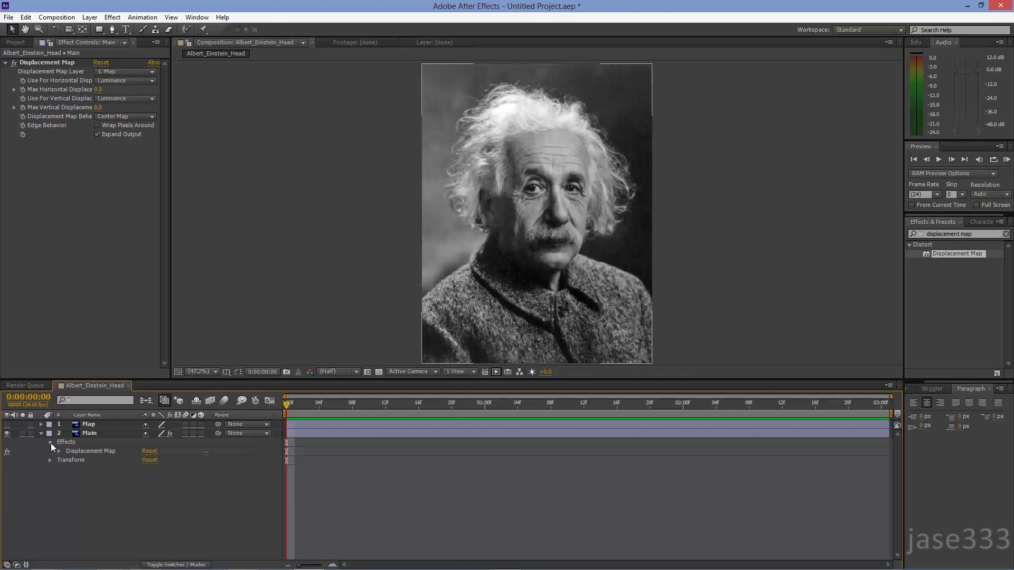
left_click(59, 452)
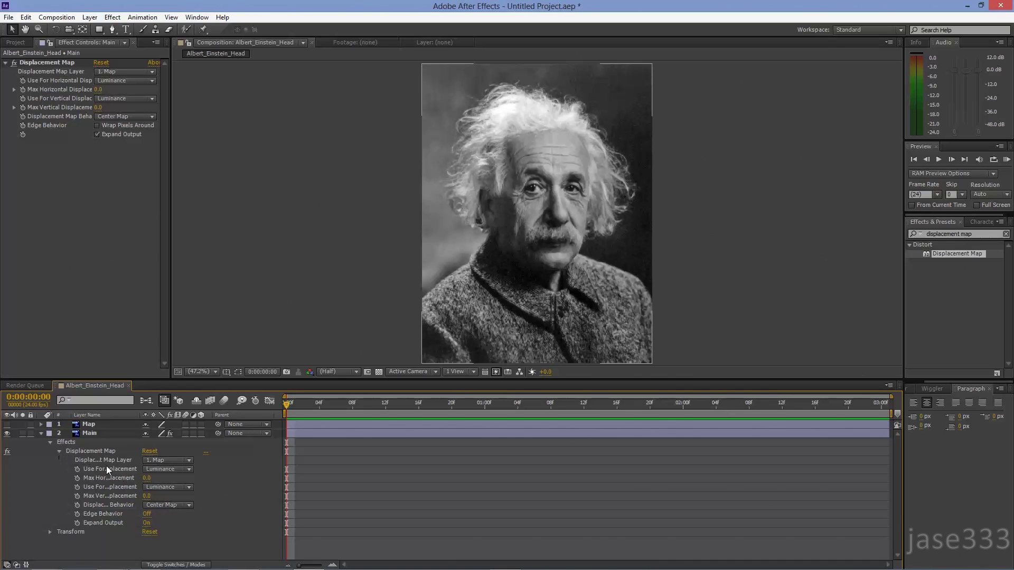
- Keyframe both Max Displacements at frame 0 (horizontal -26, vertical -20), then go to 3 seconds
left_click(77, 478)
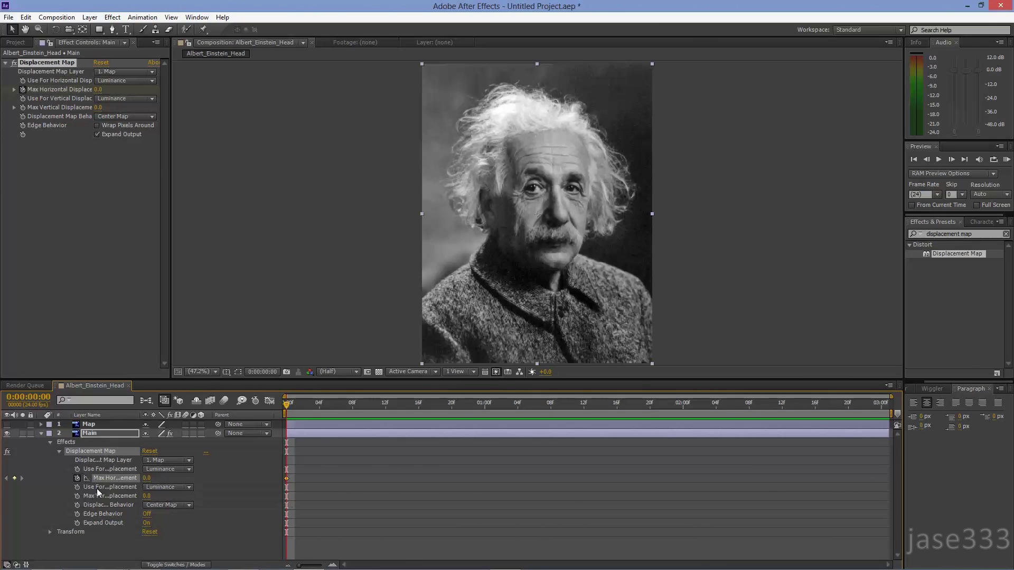
left_click(77, 496)
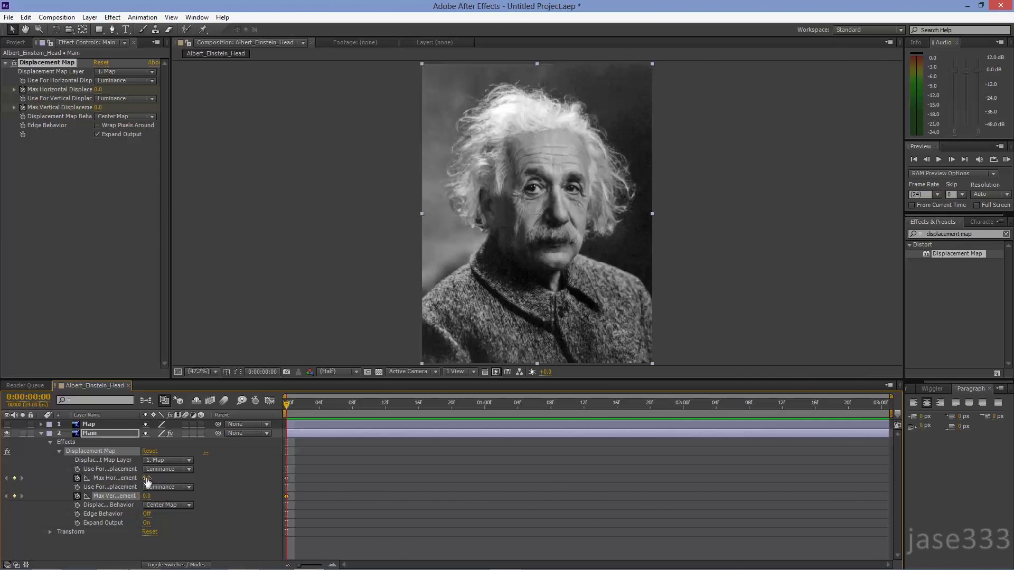
left_click_drag(146, 478, 132, 495)
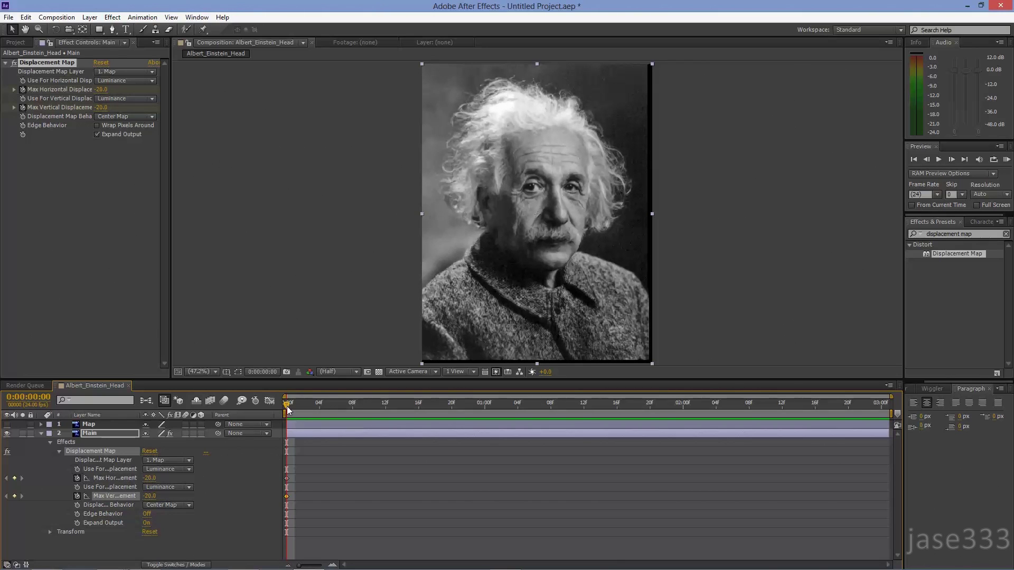
left_click_drag(287, 411, 1006, 434)
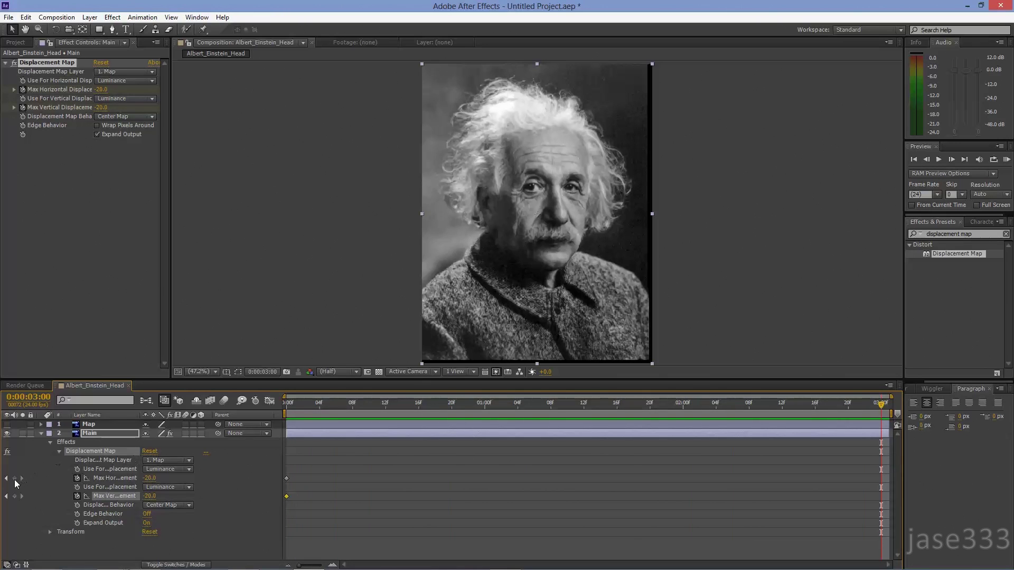
- At 3 seconds, keyframe Max Horizontal and Max Vertical Displacement to 5
left_click(15, 479)
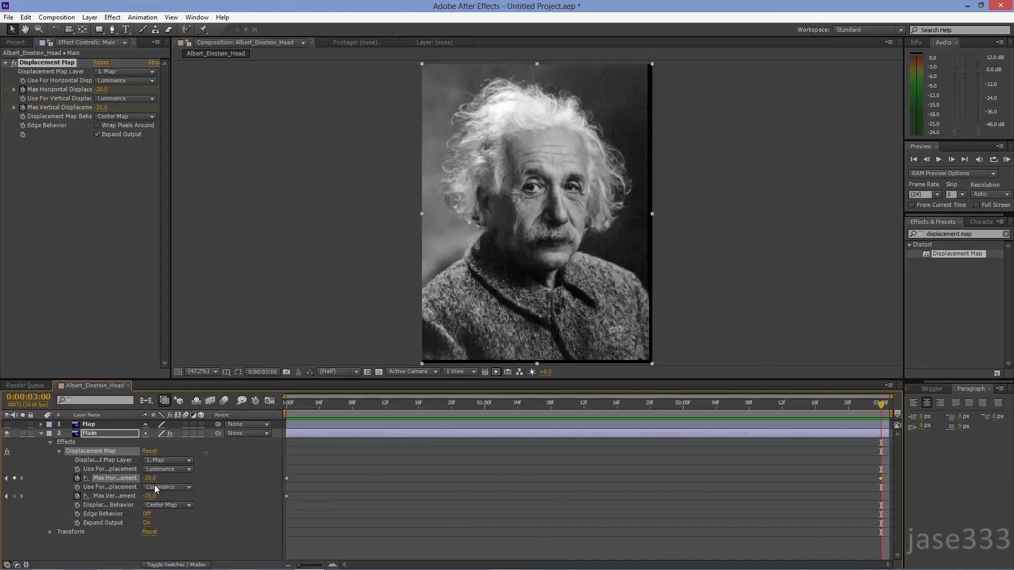
left_click_drag(150, 478, 162, 478)
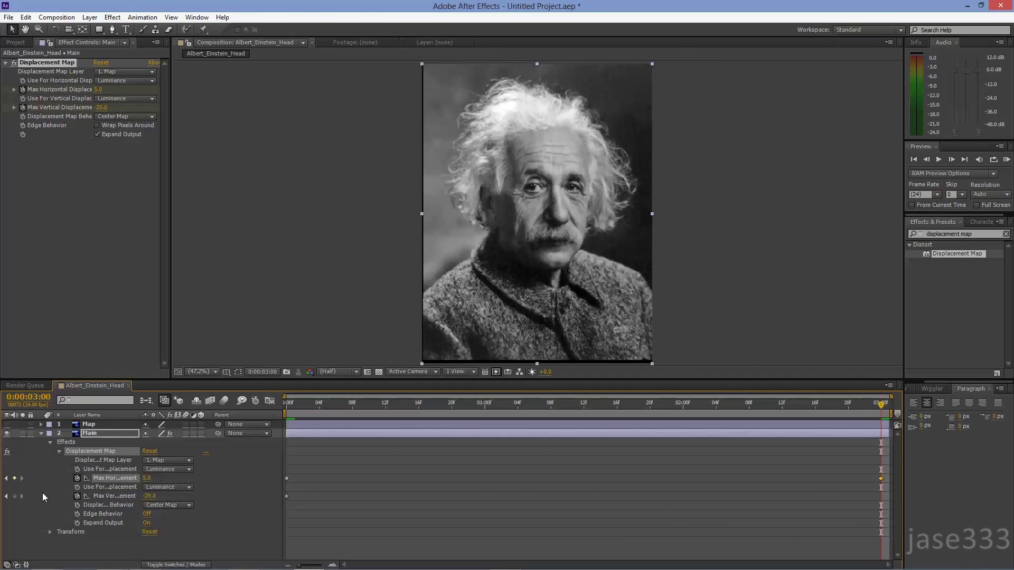
left_click(14, 496)
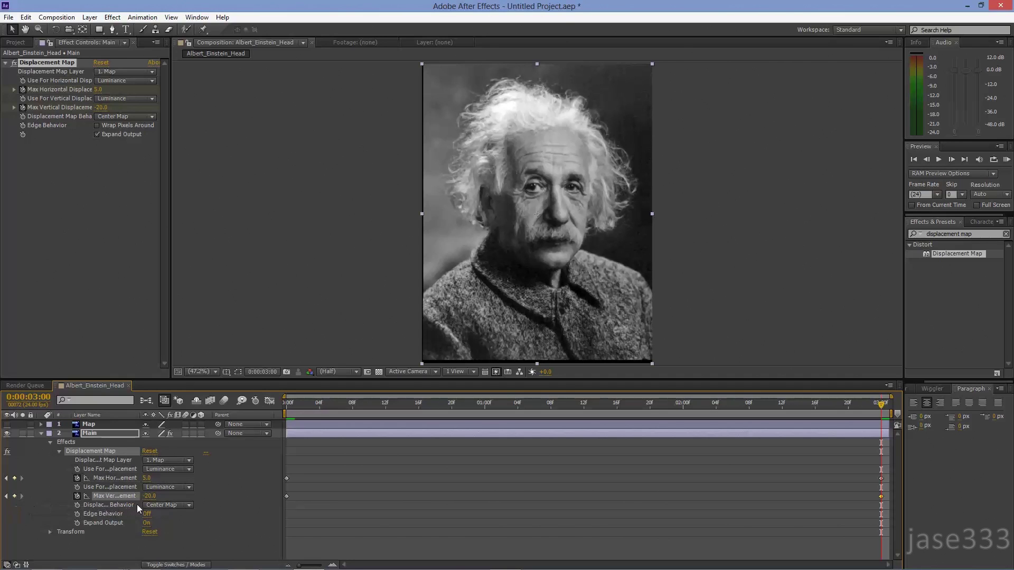
left_click_drag(150, 496, 165, 499)
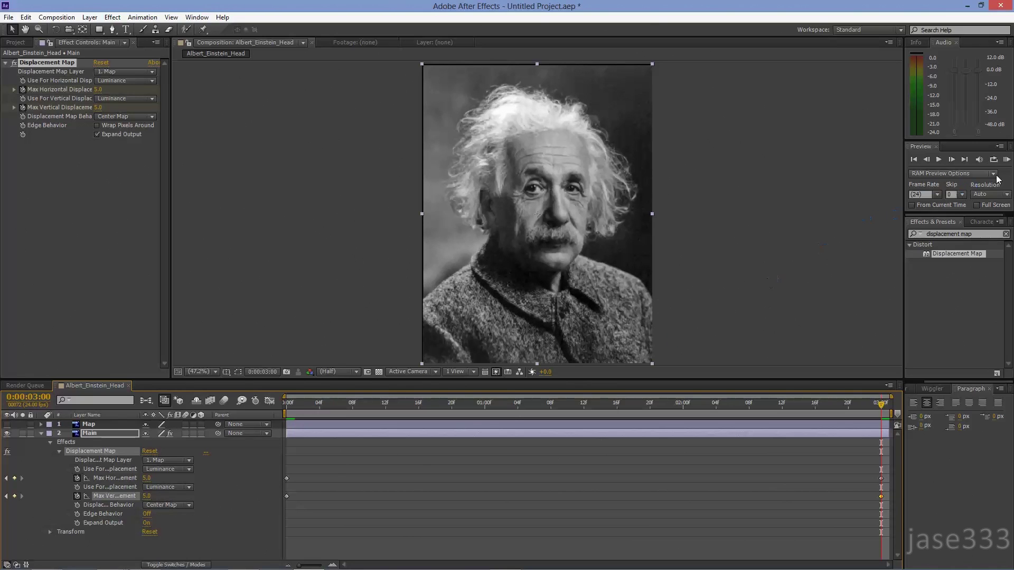
left_click(1007, 160)
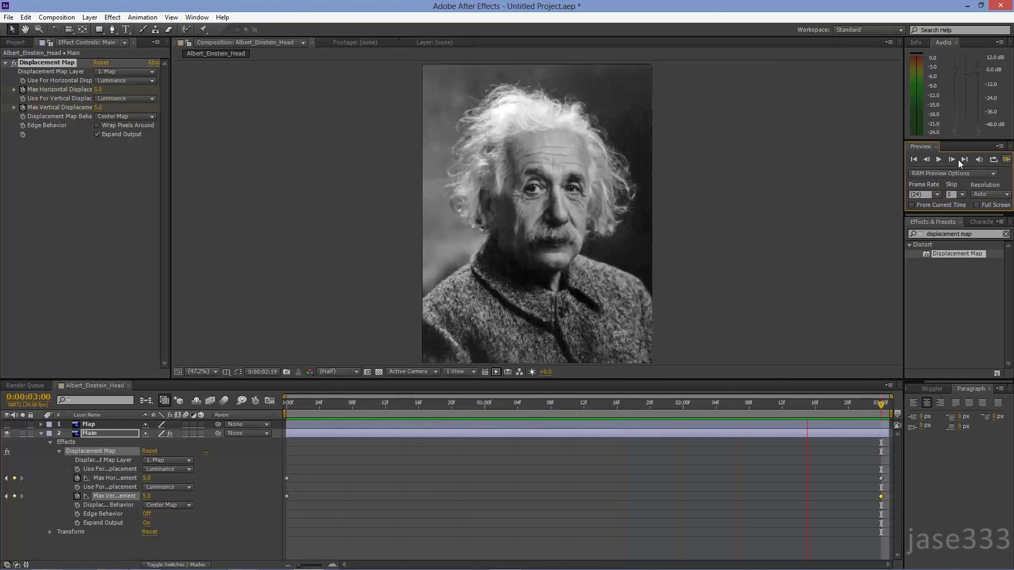
left_click(938, 159)
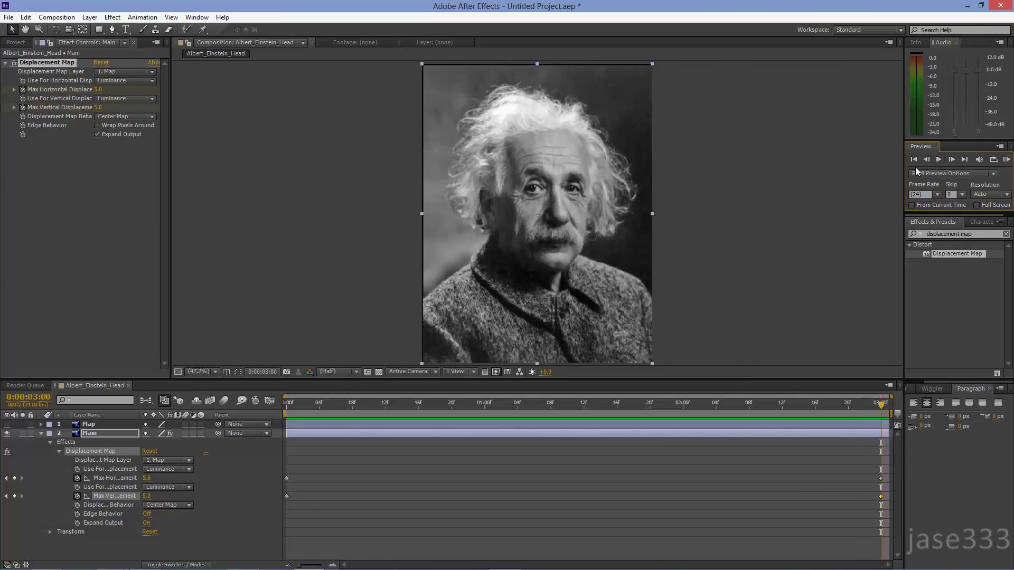
left_click(95, 433)
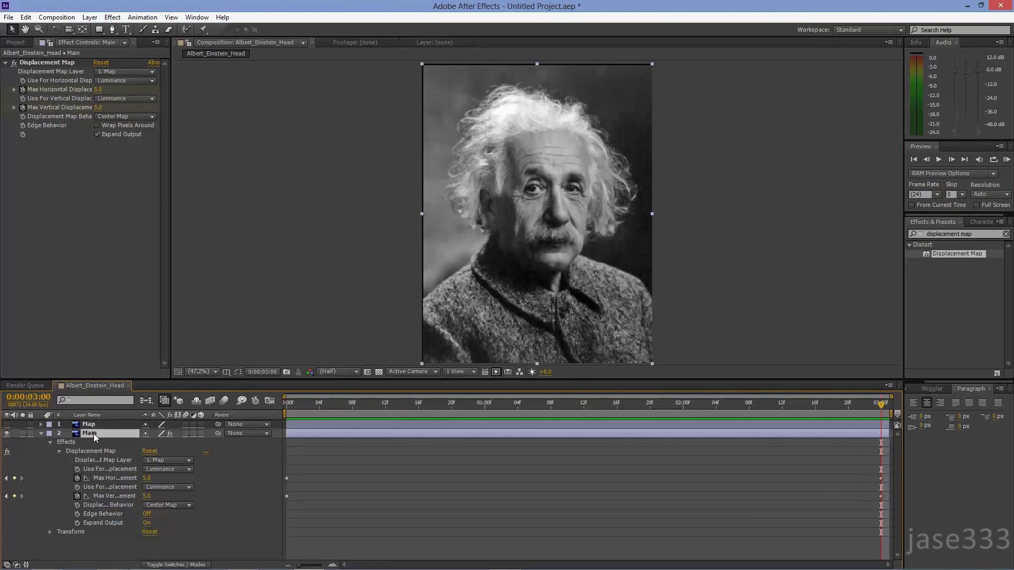
- Use the S shortcut to show only Main's Scale property, currently 100.0, 100.0%
key("s")
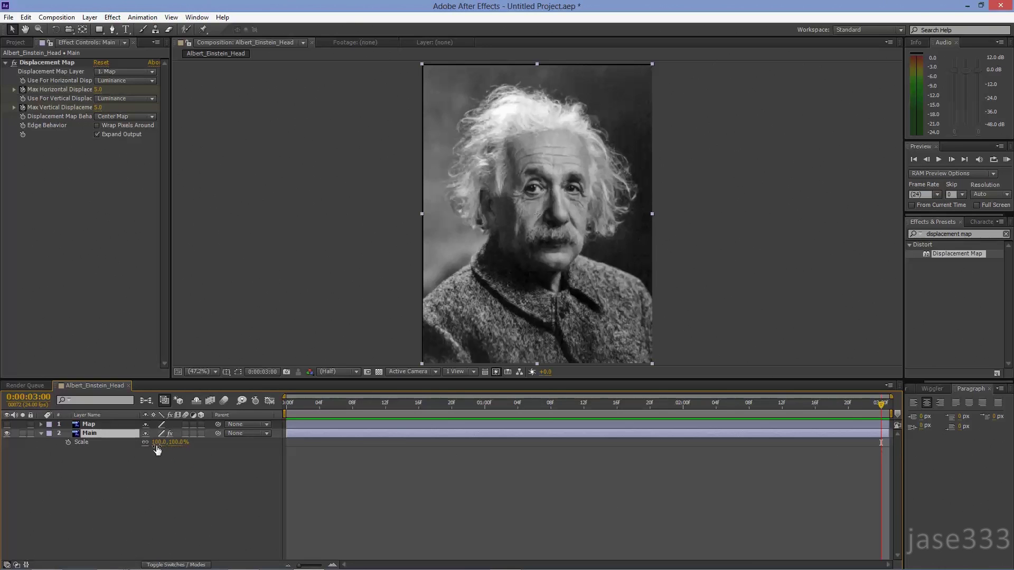